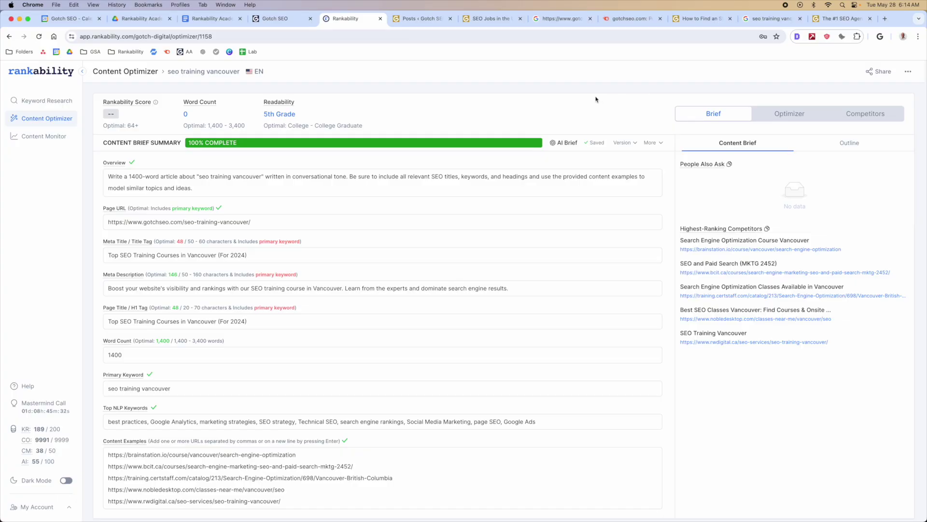
Show the brief's heading outline next to the competitors' outlines and scroll through them
{"action": "left_click", "coordinate": [849, 142]}
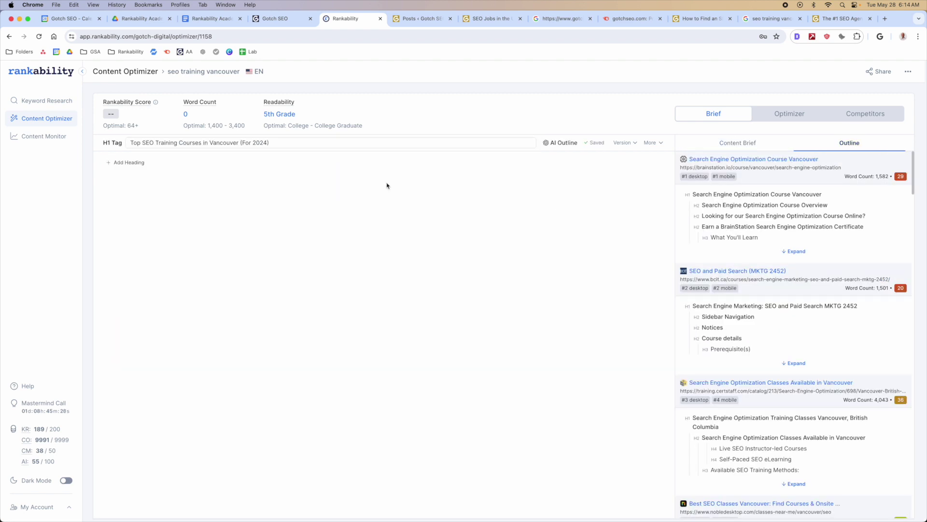
{"action": "scroll", "coordinate": [769, 293], "scroll_direction": "down", "scroll_amount": 5}
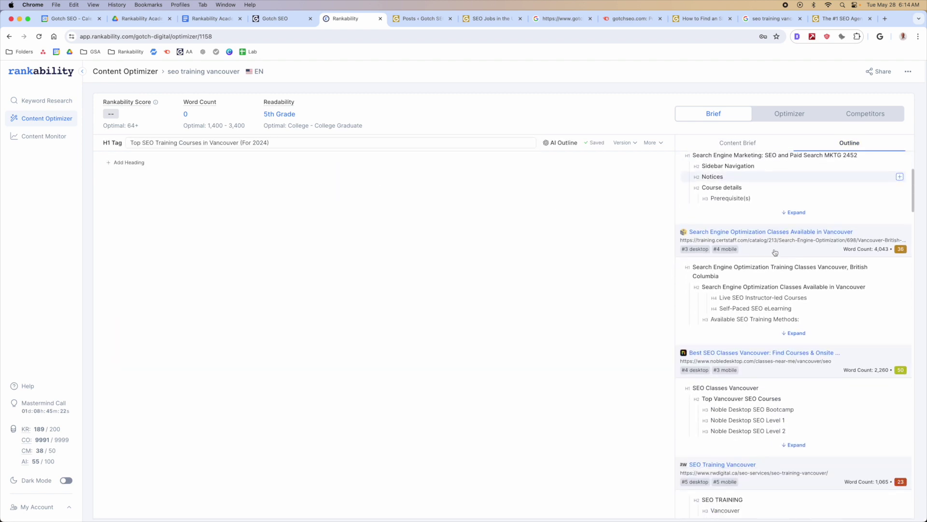
{"action": "scroll", "coordinate": [769, 293], "scroll_direction": "down", "scroll_amount": 8}
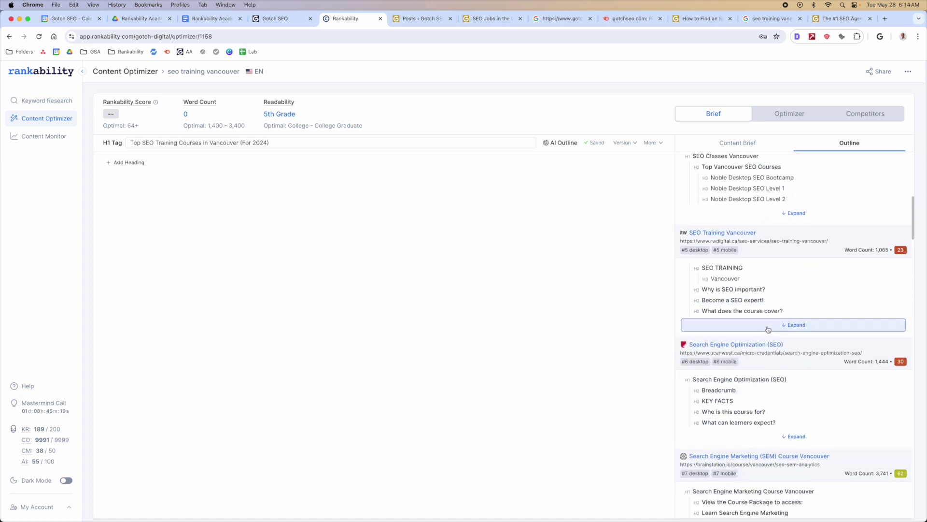
{"action": "scroll", "coordinate": [769, 330], "scroll_direction": "up", "scroll_amount": 5}
Add the competitor H2 'Top Vancouver SEO Courses' plus an H3, then delete both
{"action": "left_click", "coordinate": [901, 264]}
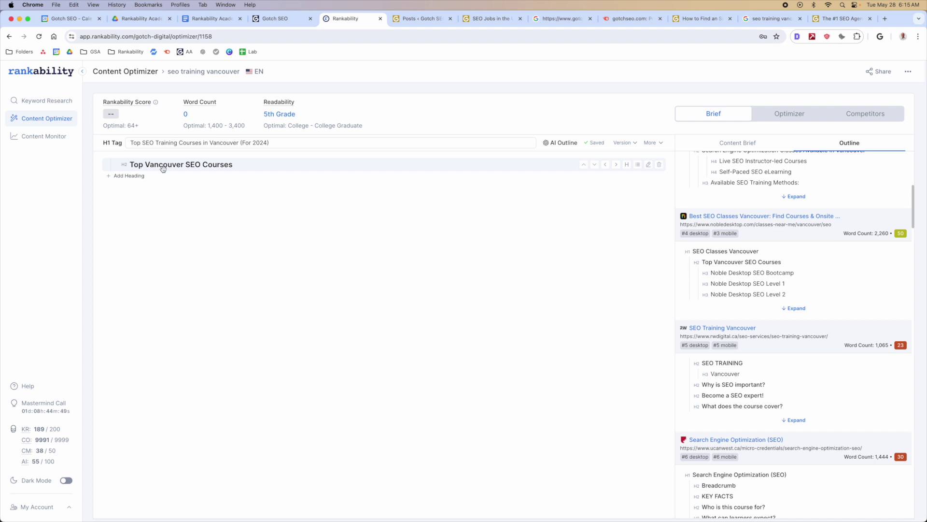
{"action": "key", "text": "Return"}
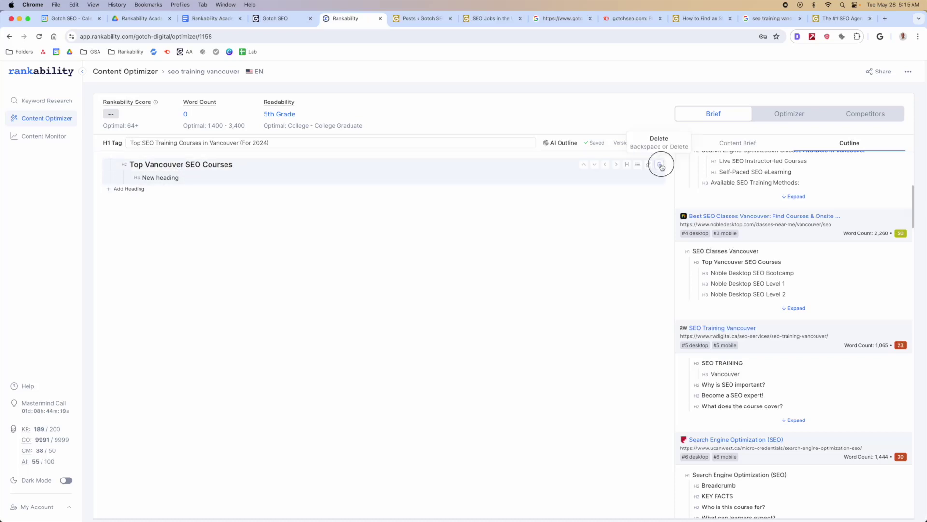
{"action": "left_click", "coordinate": [659, 165]}
{"action": "left_click", "coordinate": [660, 165]}
{"action": "scroll", "coordinate": [821, 212], "scroll_direction": "up", "scroll_amount": 6}
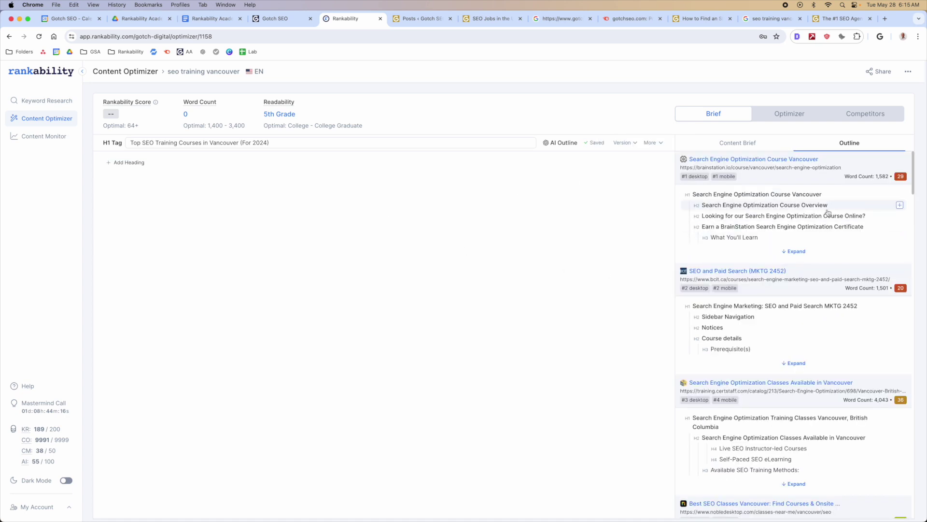
Generate the AI heading outline under the H1, then select the H1 tag text to review it
{"action": "left_click", "coordinate": [560, 143]}
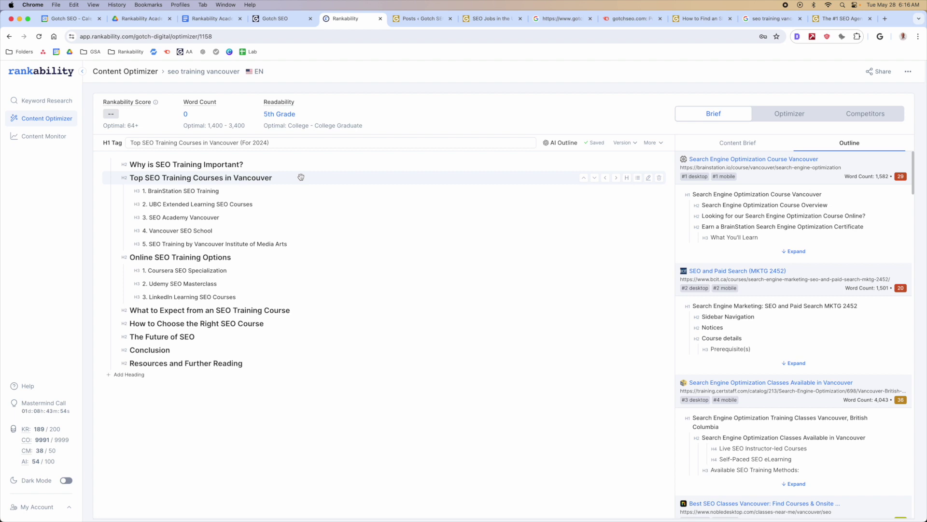
{"action": "left_click_drag", "start_coordinate": [269, 142], "coordinate": [129, 143]}
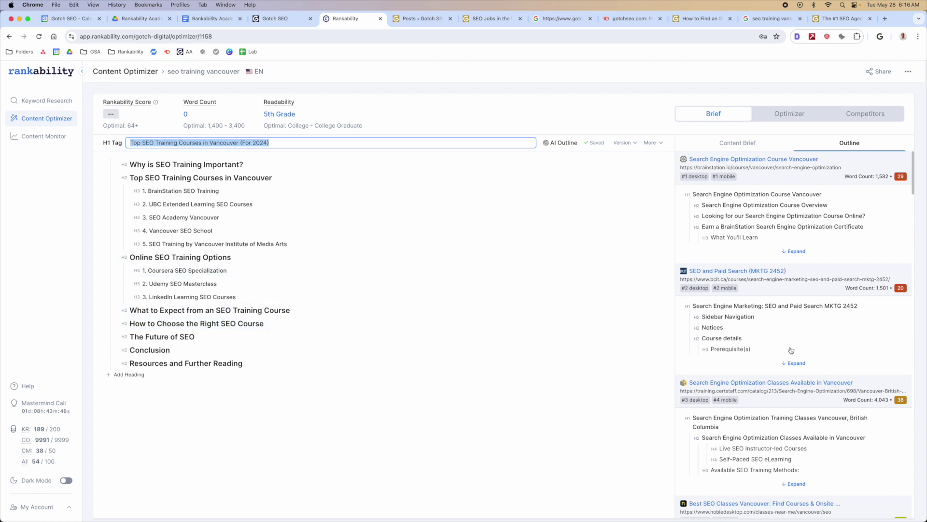
{"action": "left_click", "coordinate": [273, 110]}
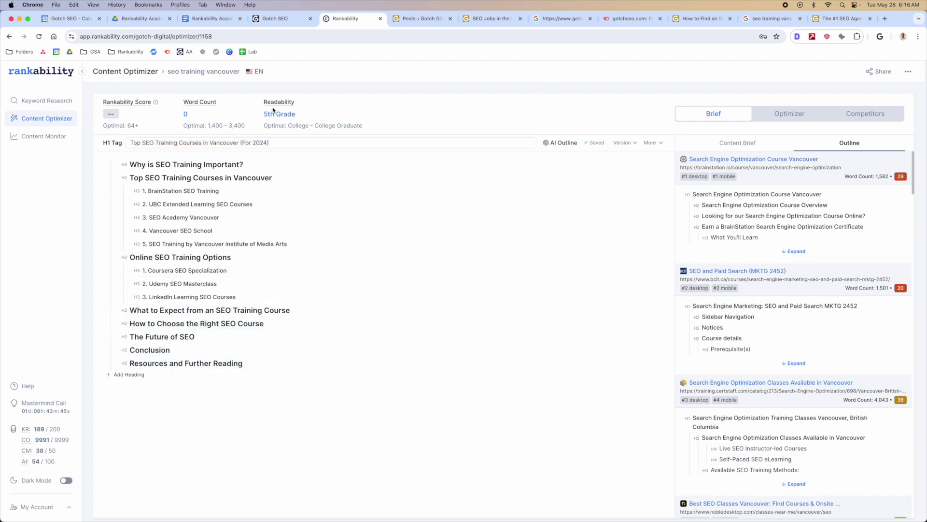
{"action": "left_click_drag", "start_coordinate": [270, 142], "coordinate": [127, 143]}
{"action": "left_click", "coordinate": [234, 205]}
Load the brief's share link in a new browser tab
{"action": "left_click", "coordinate": [875, 71]}
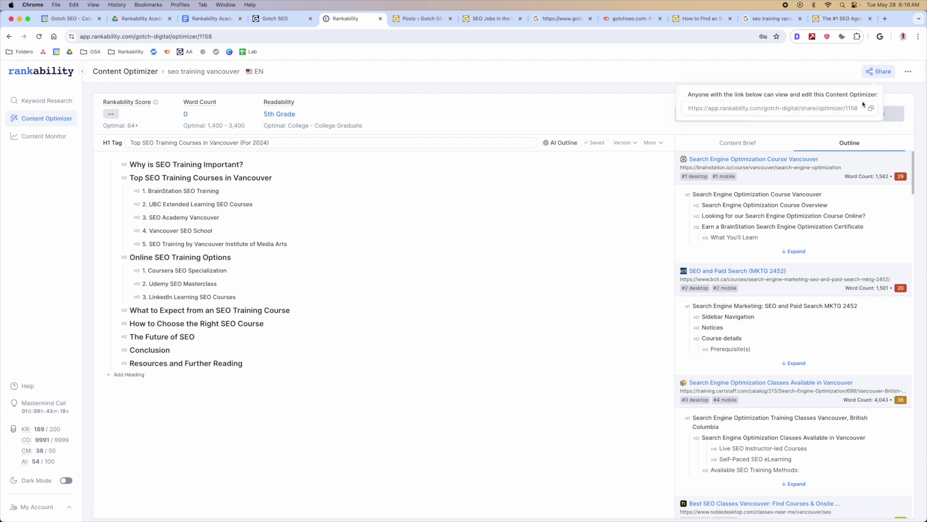
{"action": "left_click", "coordinate": [886, 19]}
{"action": "type", "text": "https://app.rankability.com/gotch-digital/share/optimizer/1158"}
{"action": "key", "text": "Return"}
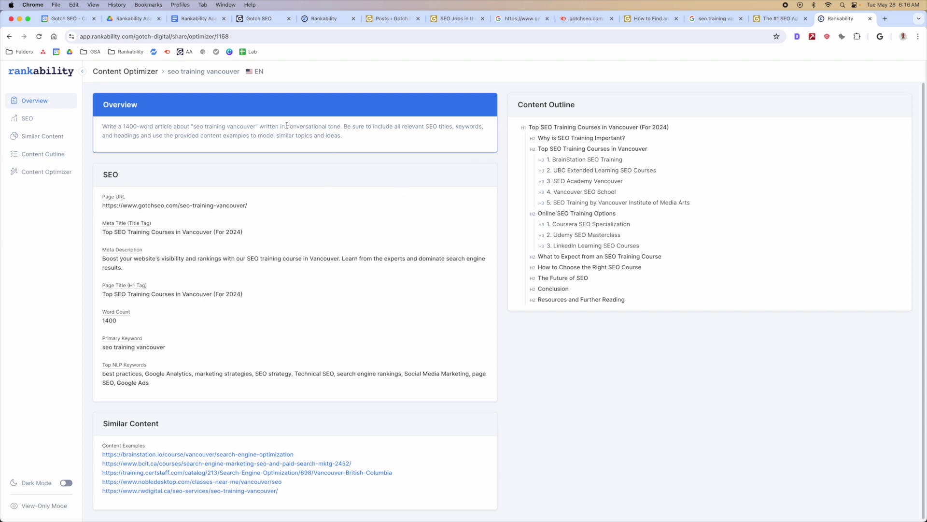
Review the shared brief's SEO, Similar Content and Content Outline sections, then return to the editor tab
{"action": "left_click", "coordinate": [28, 118]}
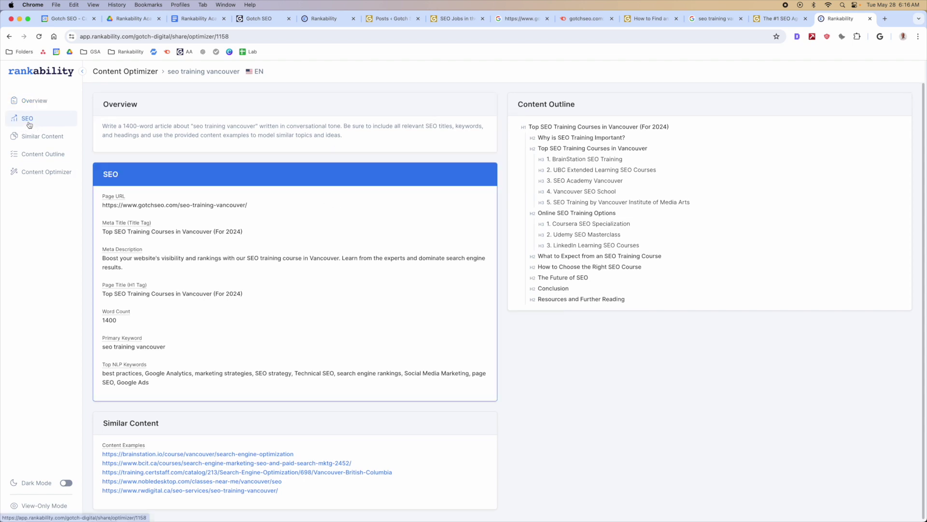
{"action": "left_click", "coordinate": [39, 140]}
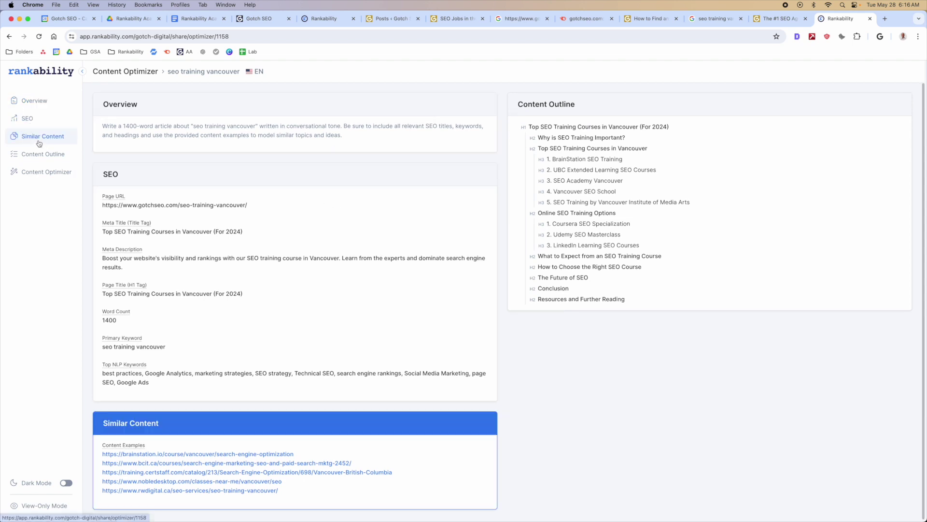
{"action": "left_click", "coordinate": [42, 155]}
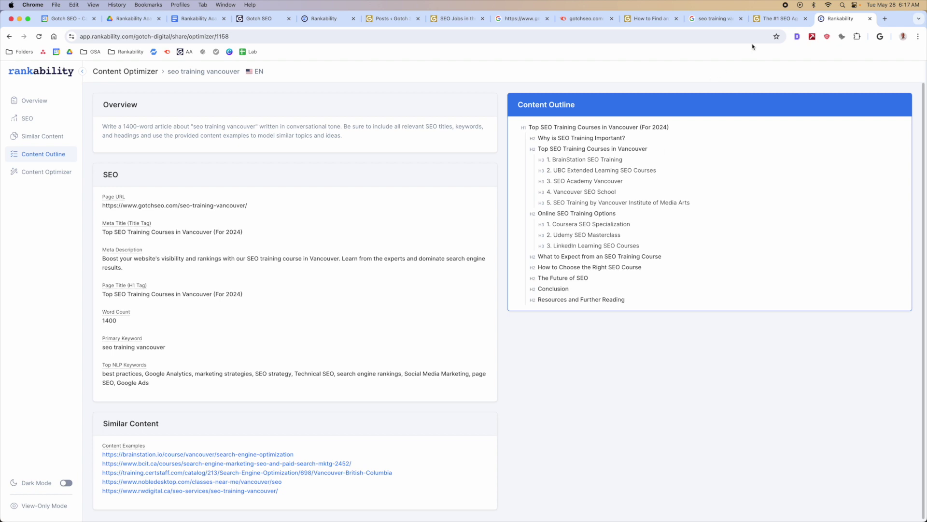
{"action": "left_click", "coordinate": [325, 19]}
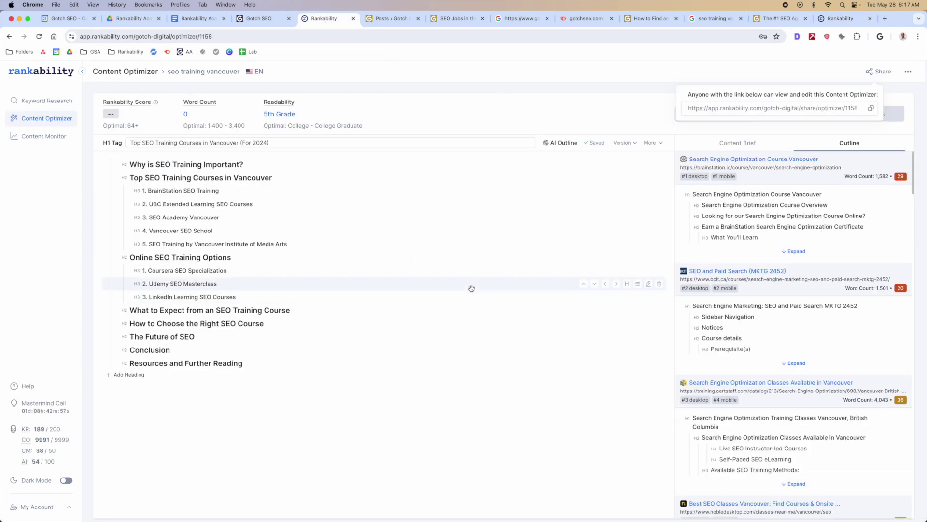
Copy the Content Brief's outline and paste its headings into the optimizer editor (87 words)
{"action": "left_click", "coordinate": [761, 70]}
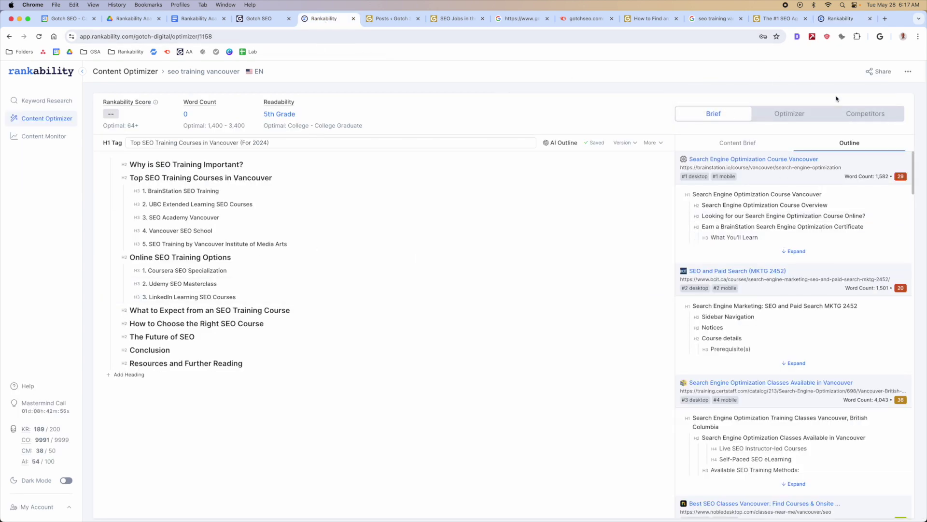
{"action": "left_click", "coordinate": [789, 114]}
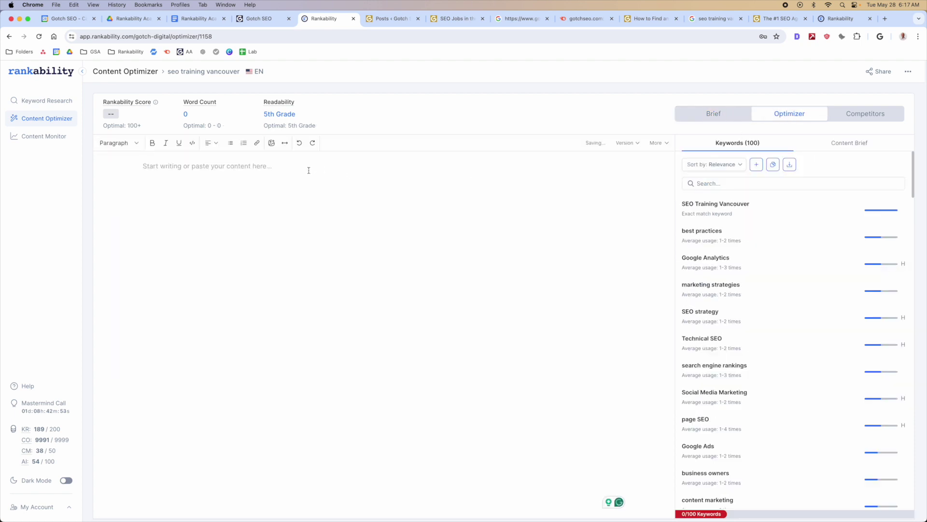
{"action": "left_click", "coordinate": [845, 146]}
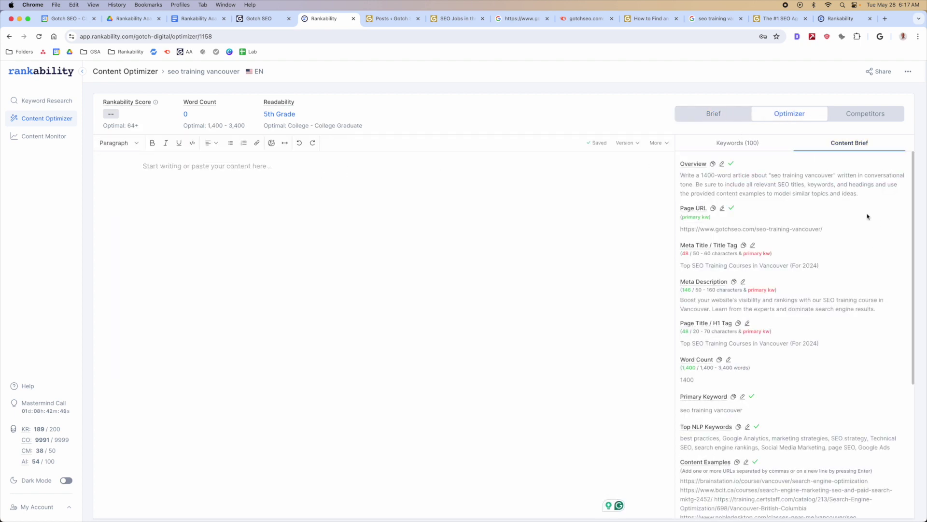
{"action": "scroll", "coordinate": [820, 226], "scroll_direction": "down", "scroll_amount": 5}
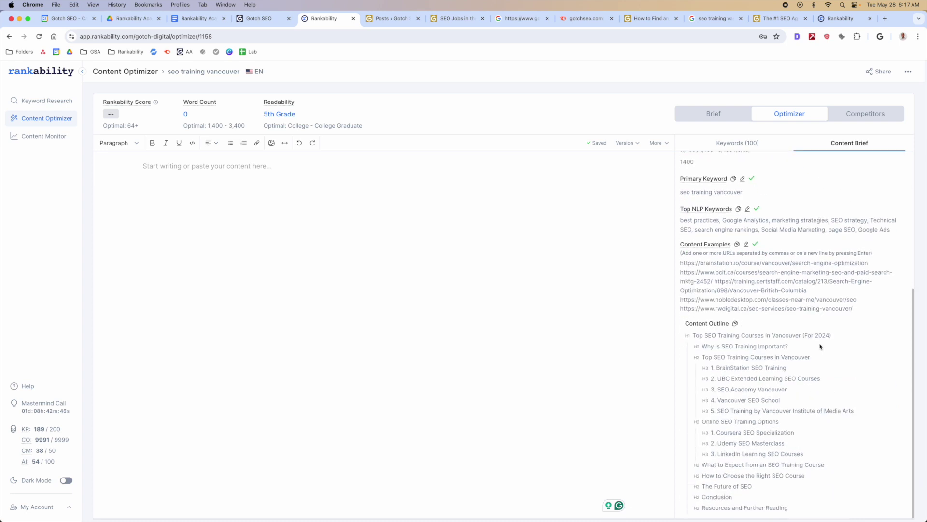
{"action": "left_click", "coordinate": [736, 324]}
{"action": "key", "text": "super+v"}
{"action": "scroll", "coordinate": [387, 275], "scroll_direction": "down", "scroll_amount": 1}
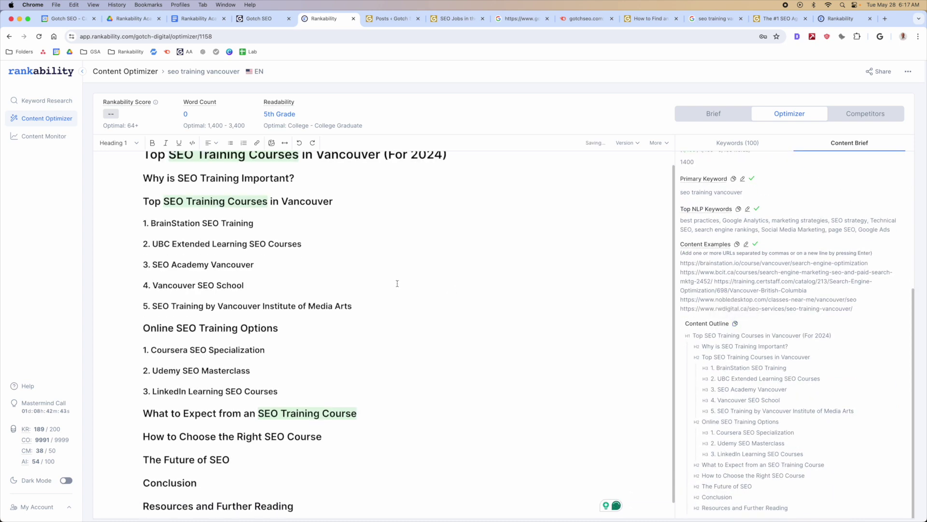
{"action": "scroll", "coordinate": [386, 276], "scroll_direction": "up", "scroll_amount": 1}
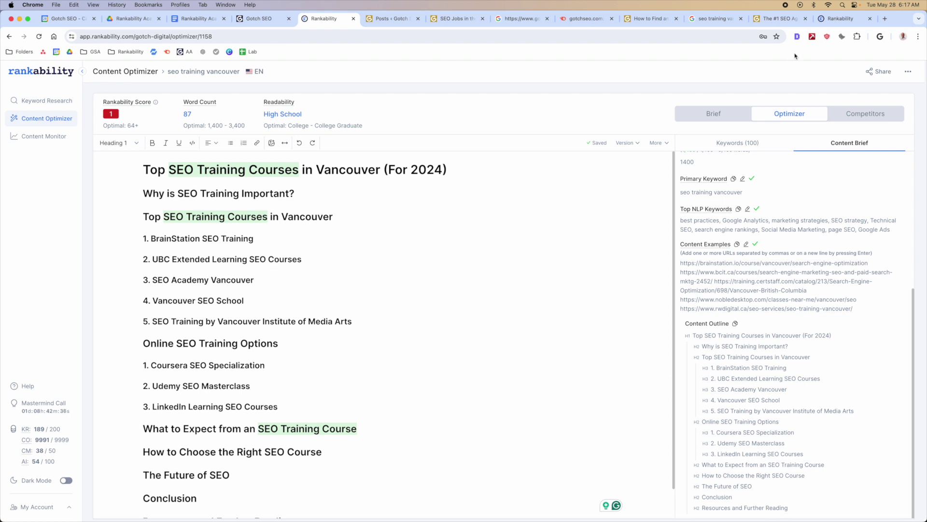
In the shared brief's optimizer, show the Keywords (100) list beside the draft and scroll the outline
{"action": "left_click", "coordinate": [843, 19]}
{"action": "left_click", "coordinate": [62, 171]}
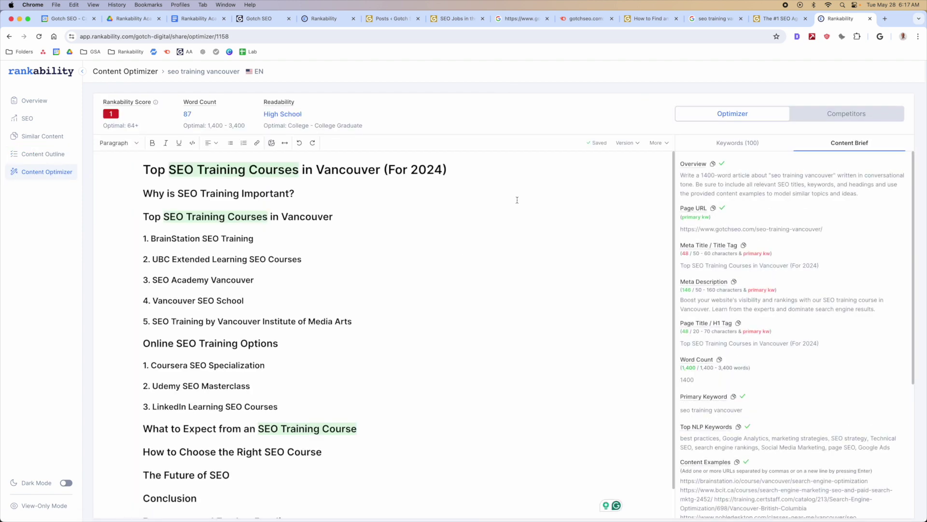
{"action": "left_click", "coordinate": [721, 145]}
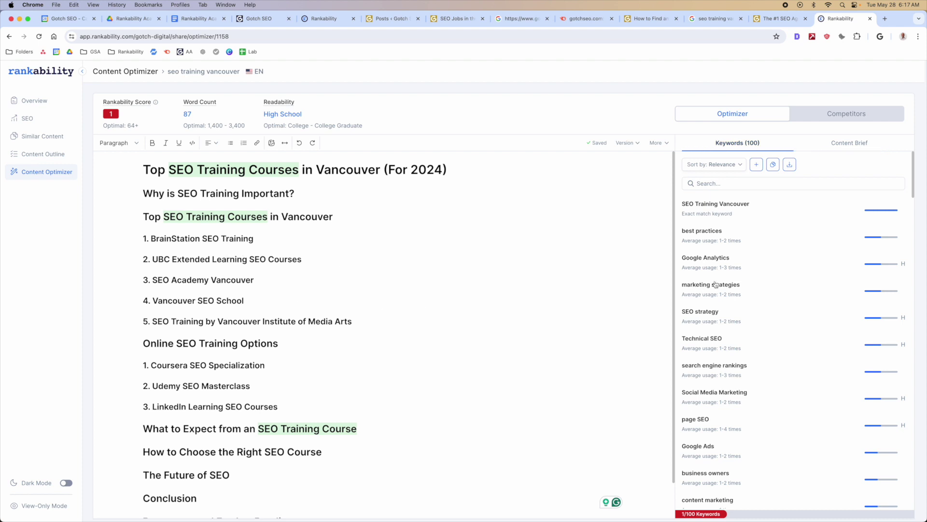
{"action": "scroll", "coordinate": [311, 290], "scroll_direction": "down", "scroll_amount": 2}
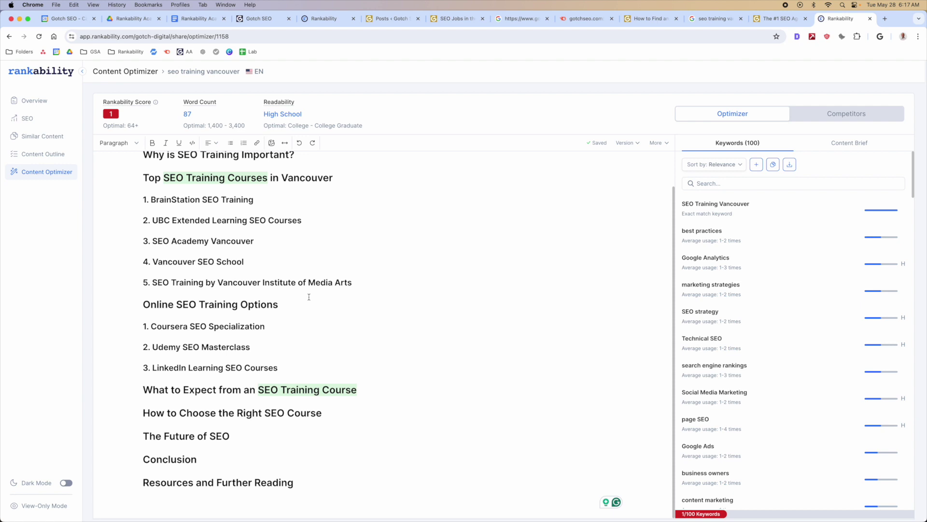
{"action": "scroll", "coordinate": [321, 306], "scroll_direction": "up", "scroll_amount": 2}
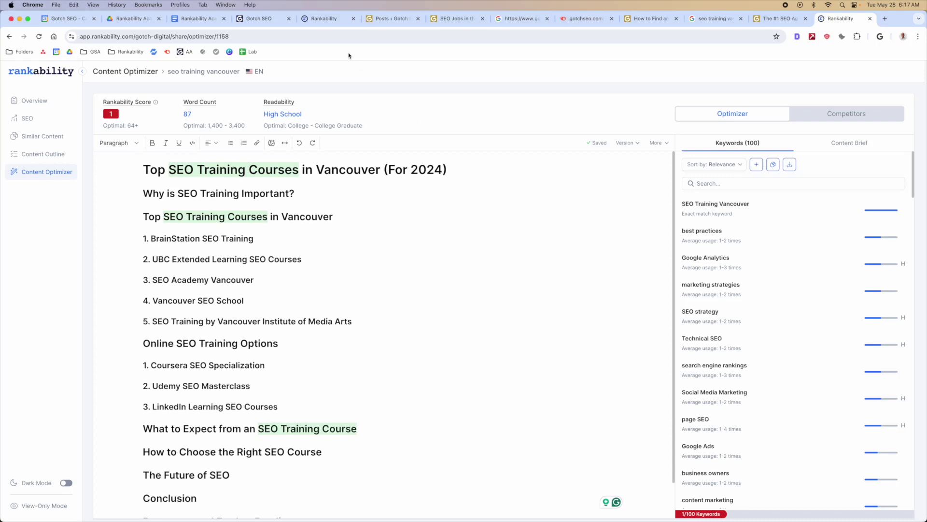
{"action": "key", "text": "super+5"}
Check the Content Brief and Outline sub-tabs, then return to the Optimizer article editor
{"action": "left_click", "coordinate": [718, 116]}
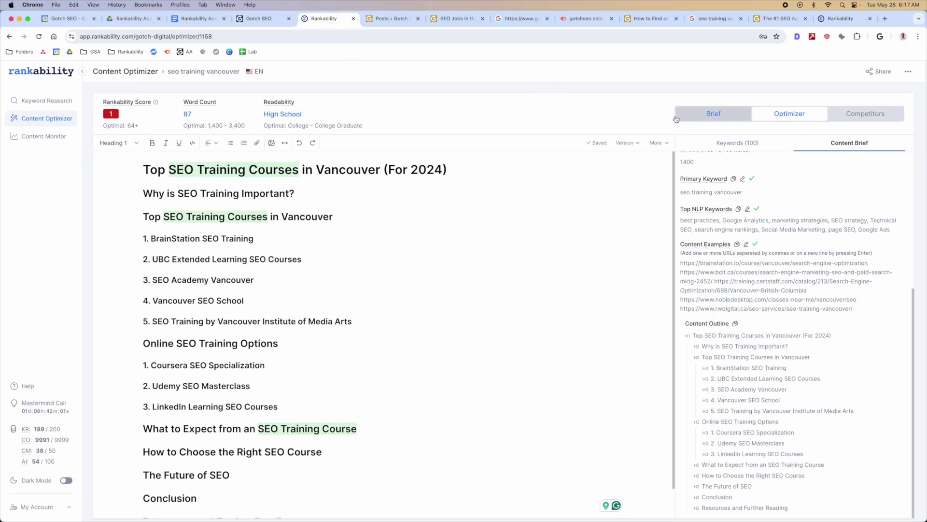
{"action": "left_click", "coordinate": [755, 144]}
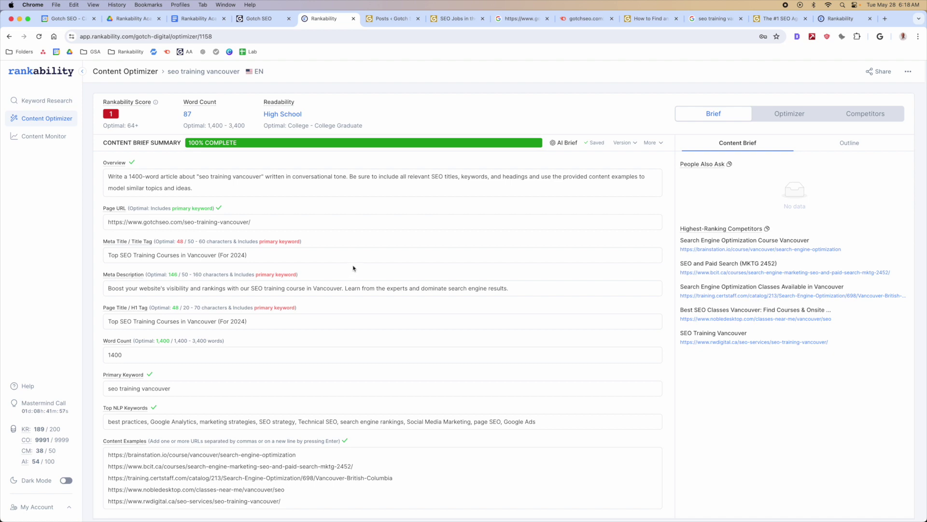
{"action": "left_click", "coordinate": [859, 146]}
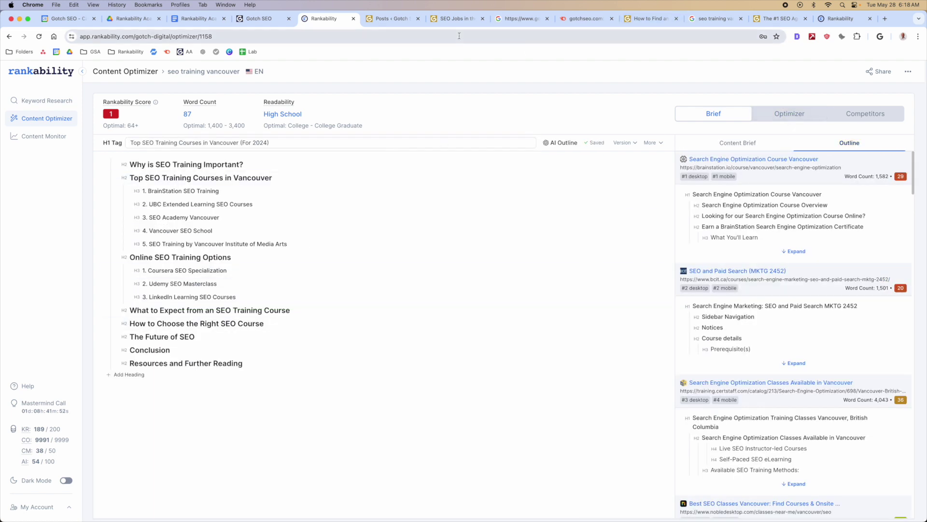
{"action": "left_click", "coordinate": [791, 112]}
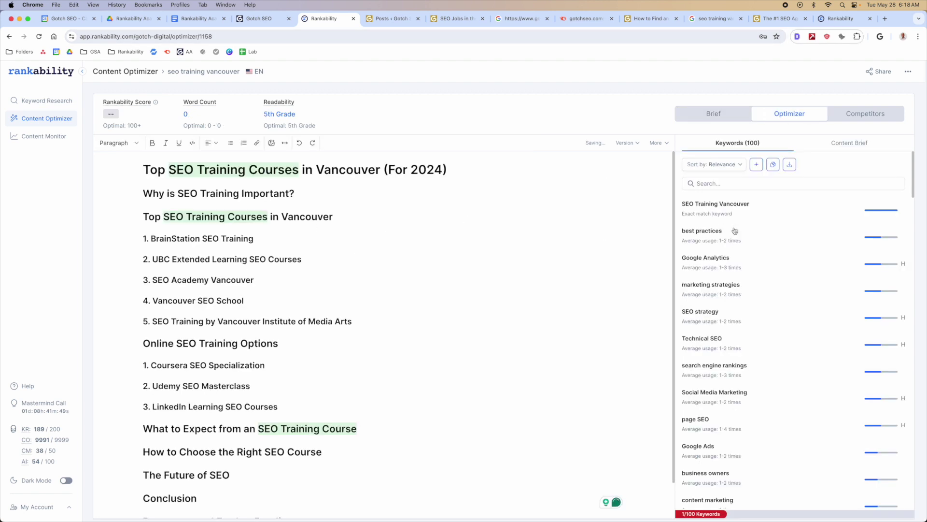
{"action": "scroll", "coordinate": [805, 248], "scroll_direction": "down", "scroll_amount": 5}
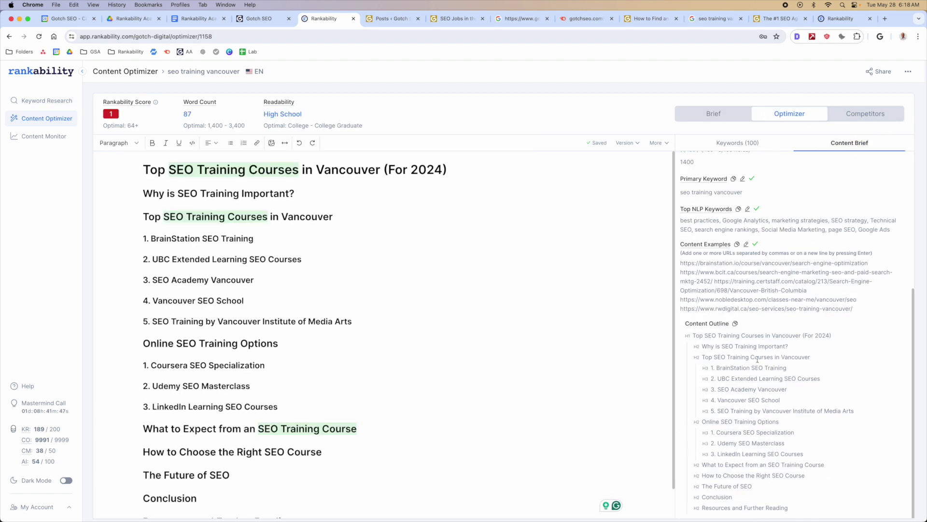
{"action": "scroll", "coordinate": [800, 345], "scroll_direction": "up", "scroll_amount": 5}
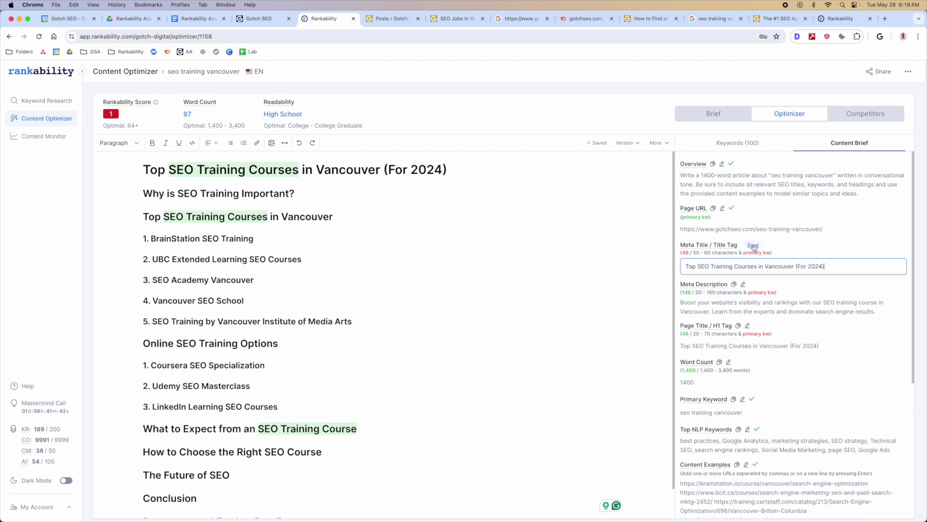
{"action": "scroll", "coordinate": [866, 385], "scroll_direction": "down", "scroll_amount": 5}
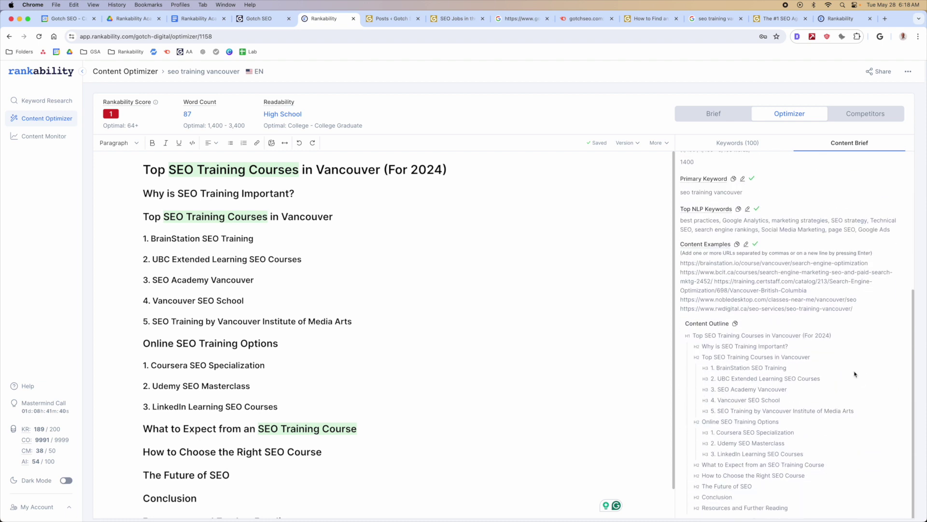
{"action": "left_click", "coordinate": [737, 142]}
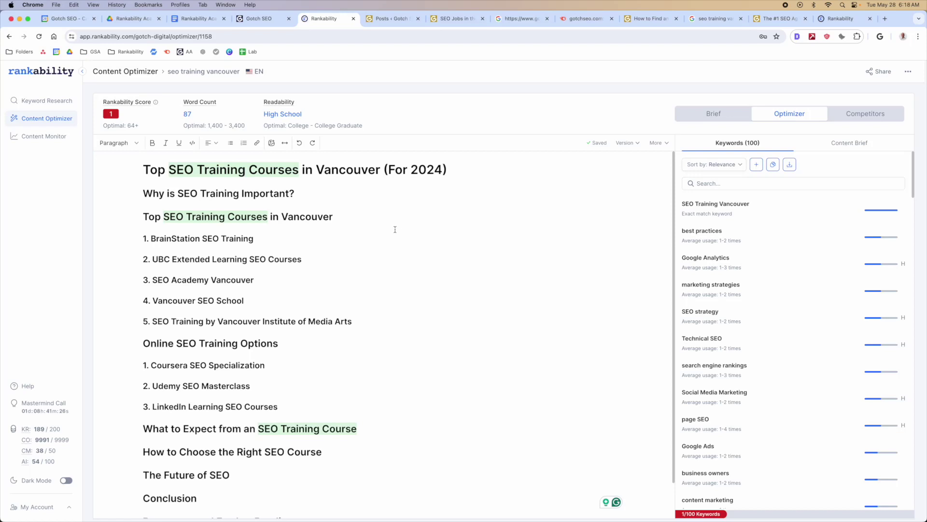
{"action": "left_click_drag", "start_coordinate": [143, 170], "coordinate": [381, 167]}
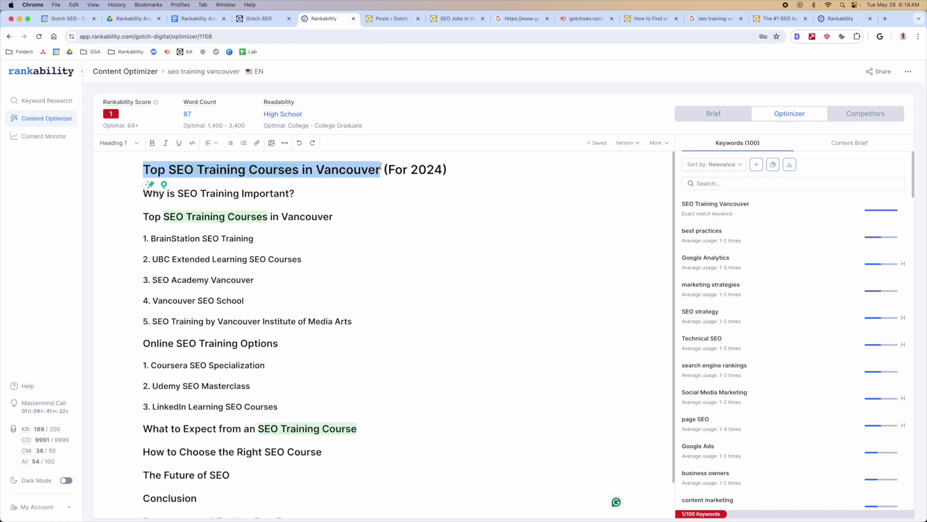
{"action": "left_click", "coordinate": [209, 86]}
List the ranking competitors for 'seo training vancouver' and open the nobledesktop.com result in a new tab
{"action": "left_click_drag", "start_coordinate": [239, 71], "coordinate": [168, 71]}
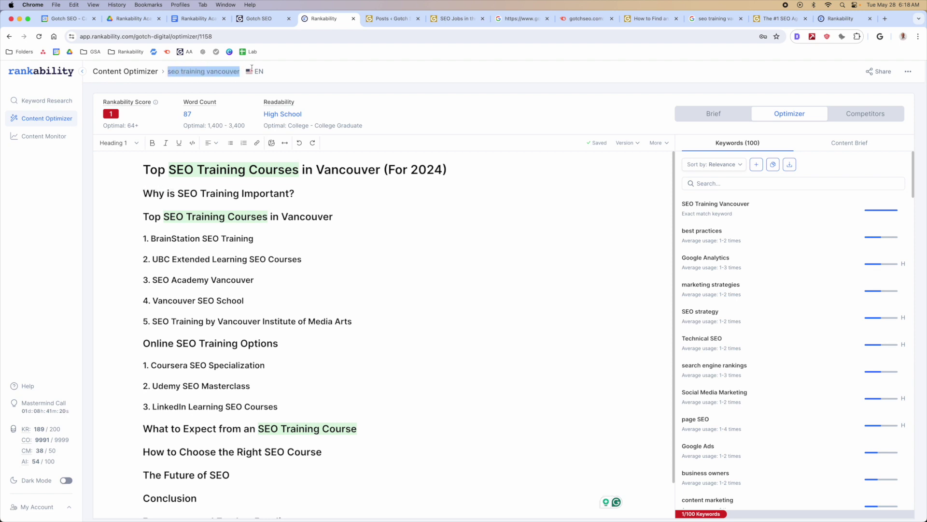
{"action": "left_click", "coordinate": [842, 116]}
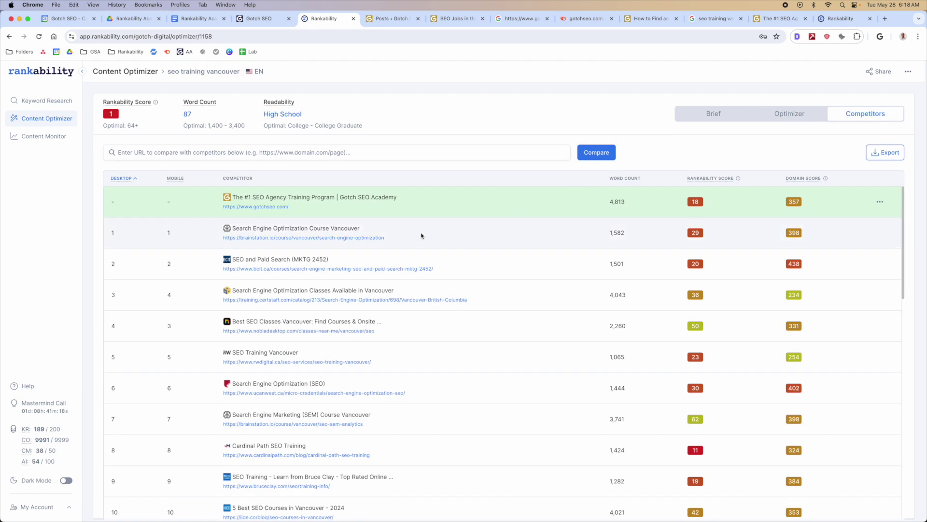
{"action": "scroll", "coordinate": [472, 271], "scroll_direction": "down", "scroll_amount": 1}
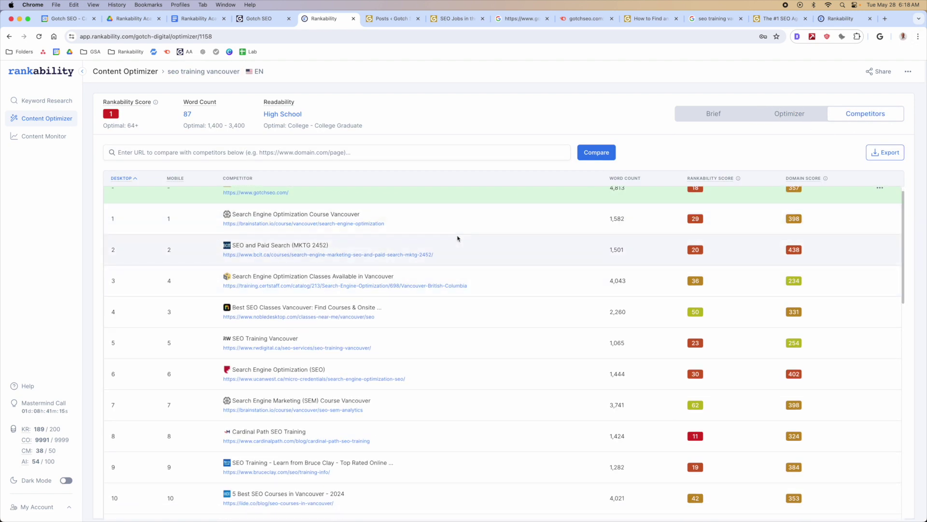
{"action": "scroll", "coordinate": [413, 321], "scroll_direction": "down", "scroll_amount": 1}
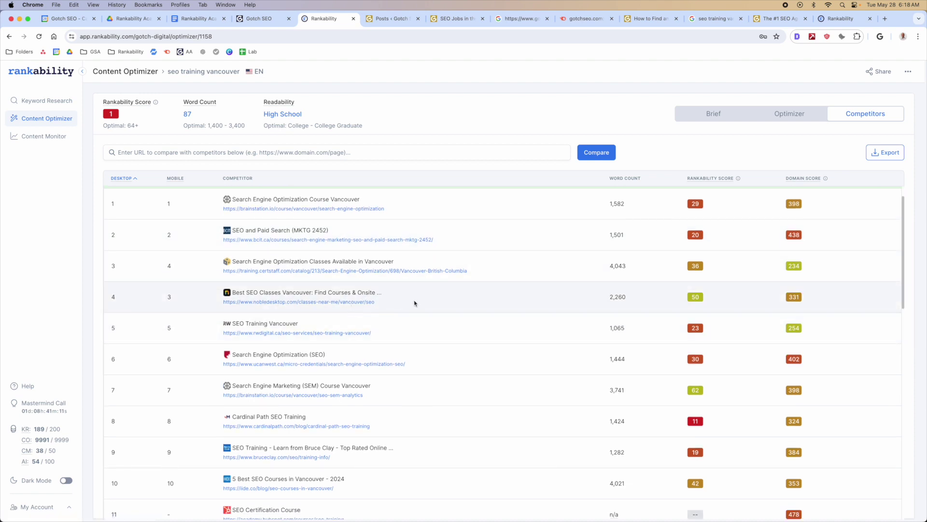
{"action": "right_click", "coordinate": [342, 303]}
{"action": "left_click", "coordinate": [343, 306]}
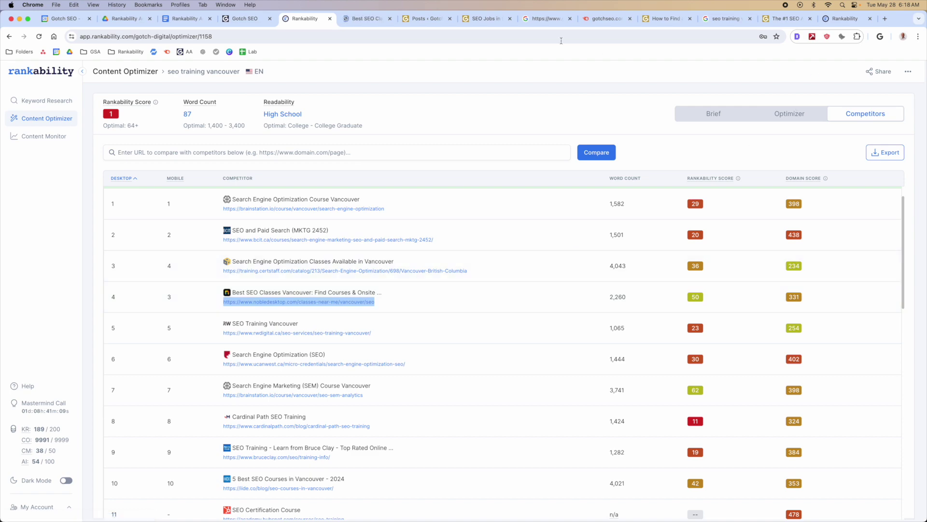
{"action": "key", "text": "ctrl+Tab"}
{"action": "scroll", "coordinate": [551, 263], "scroll_direction": "down", "scroll_amount": 10}
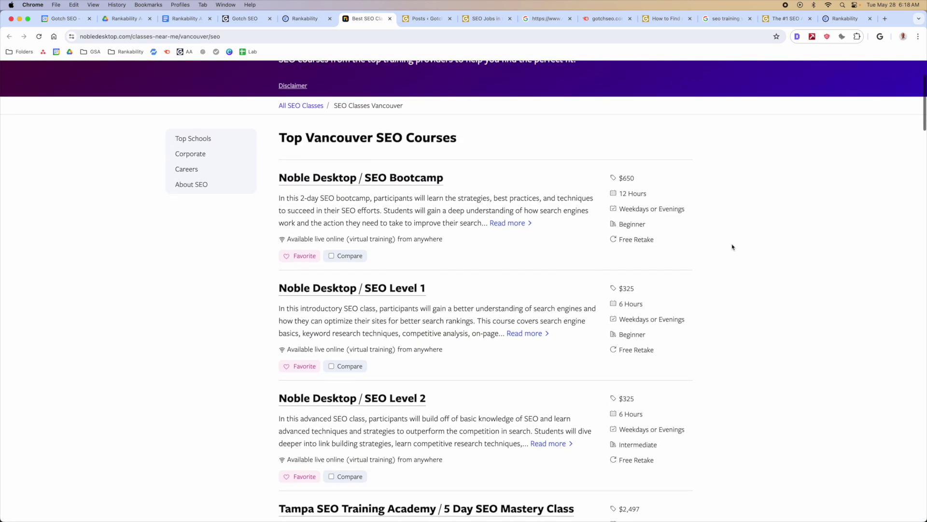
{"action": "scroll", "coordinate": [552, 262], "scroll_direction": "down", "scroll_amount": 12}
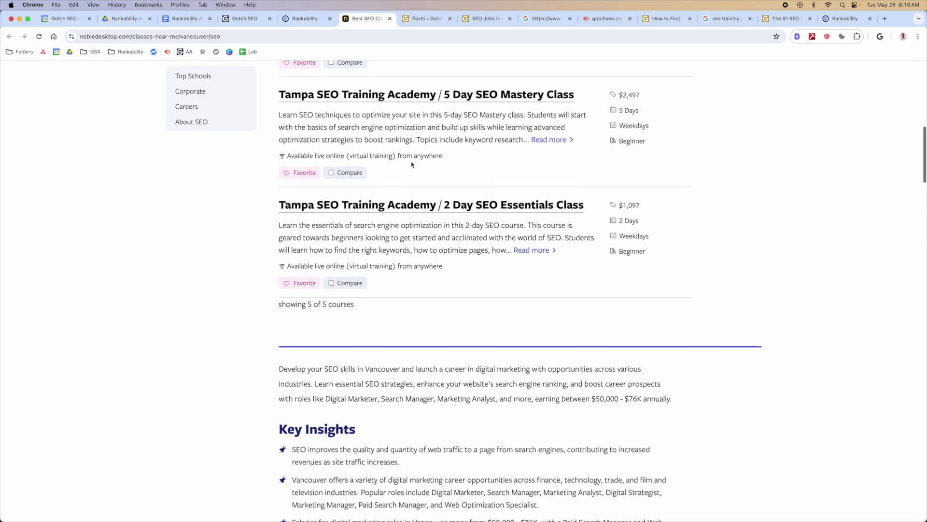
{"action": "scroll", "coordinate": [648, 255], "scroll_direction": "up", "scroll_amount": 20}
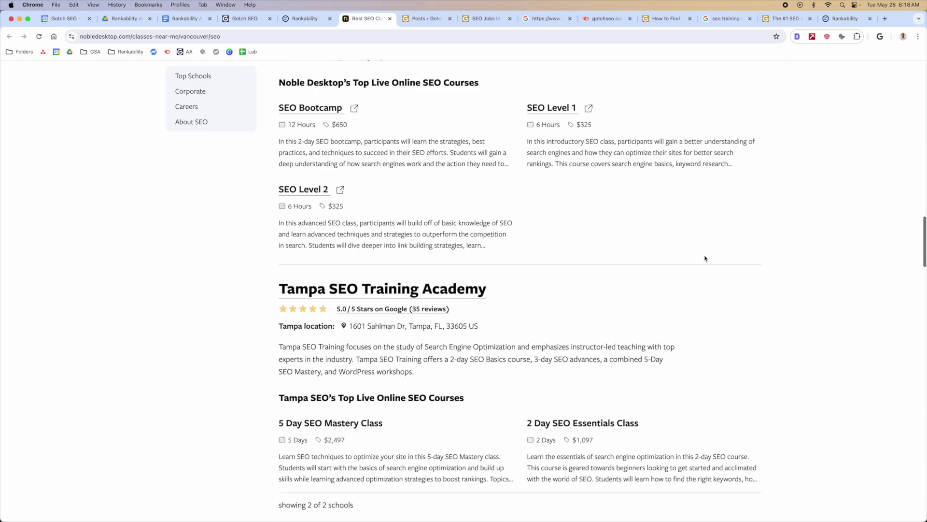
{"action": "scroll", "coordinate": [753, 273], "scroll_direction": "down", "scroll_amount": 8}
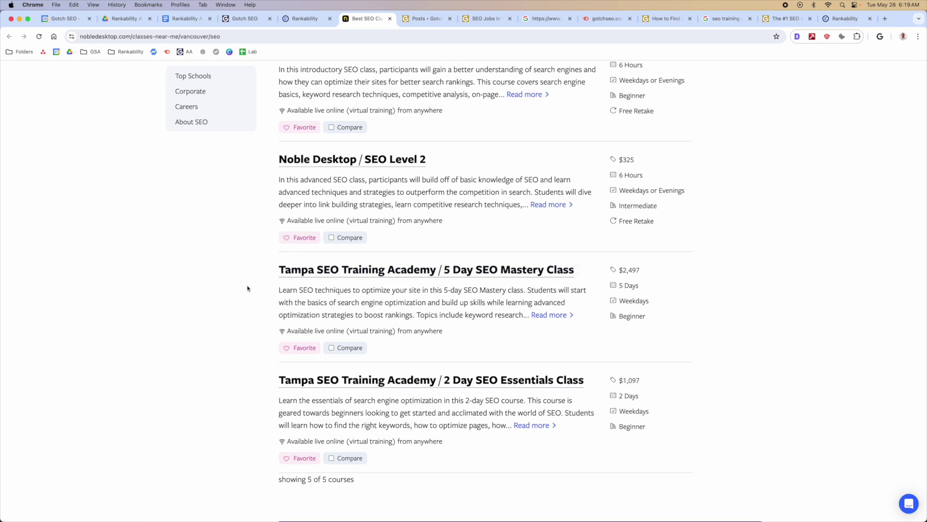
{"action": "scroll", "coordinate": [247, 290], "scroll_direction": "up", "scroll_amount": 7}
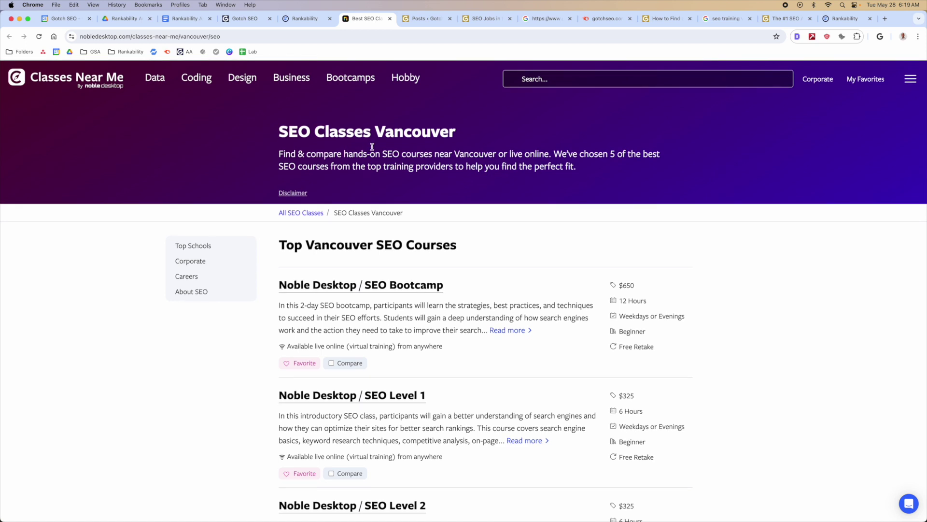
{"action": "left_click", "coordinate": [300, 19]}
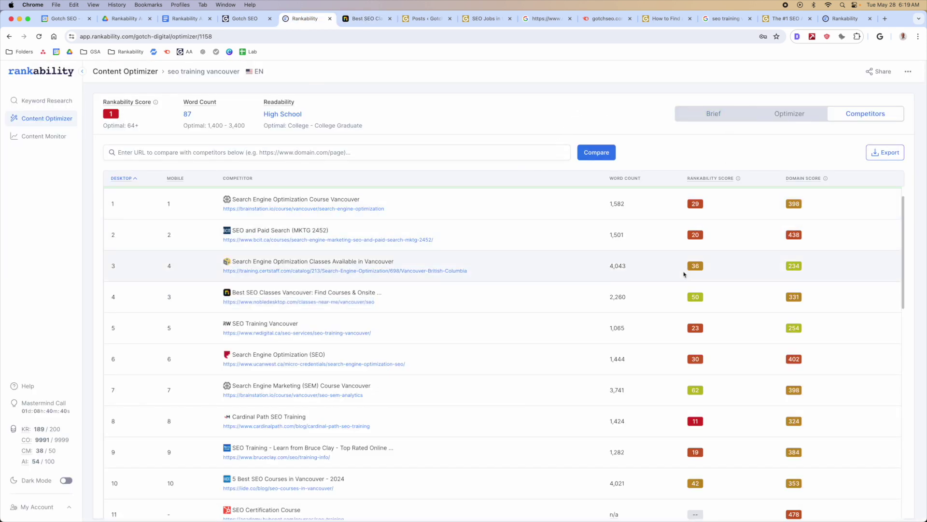
Scroll back up the competitor table and bring up Chrome's window menu for a new Incognito window
{"action": "scroll", "coordinate": [672, 287], "scroll_direction": "up", "scroll_amount": 1}
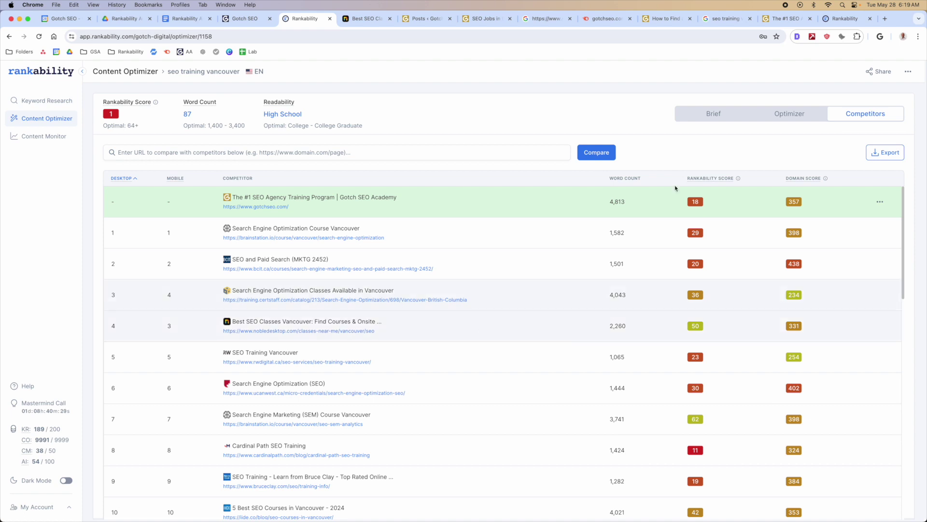
{"action": "left_click", "coordinate": [918, 36]}
In a new Incognito window, search Google for 'imovie crashes when importing' and scroll the results
{"action": "left_click", "coordinate": [837, 77]}
{"action": "type", "text": "i"}
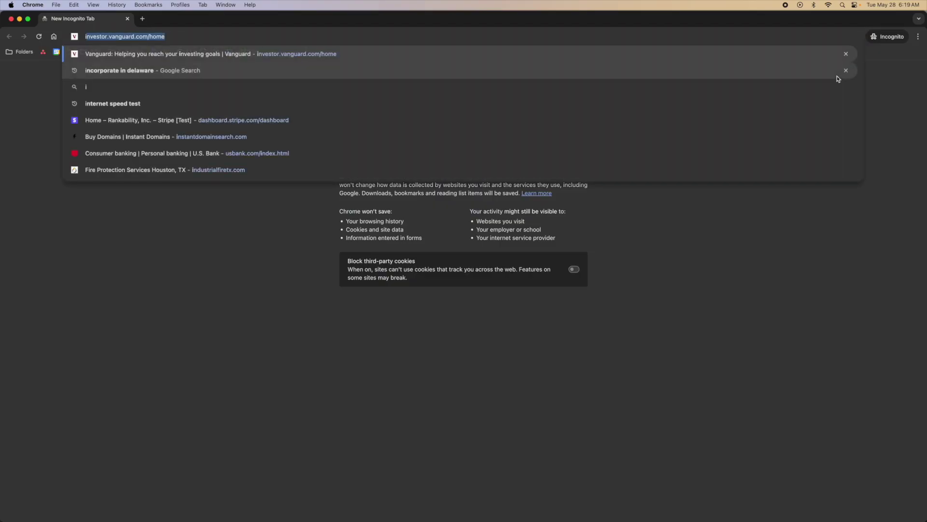
{"action": "type", "text": "movie"}
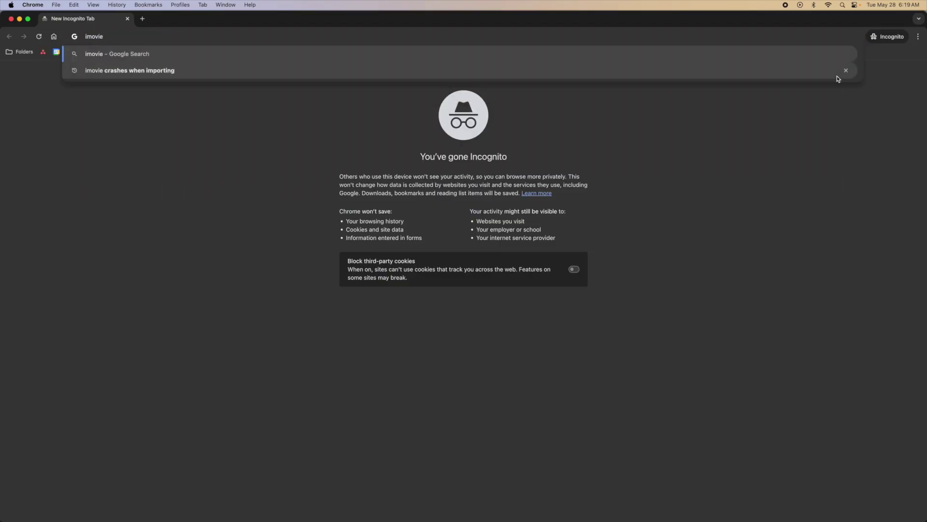
{"action": "left_click", "coordinate": [341, 71]}
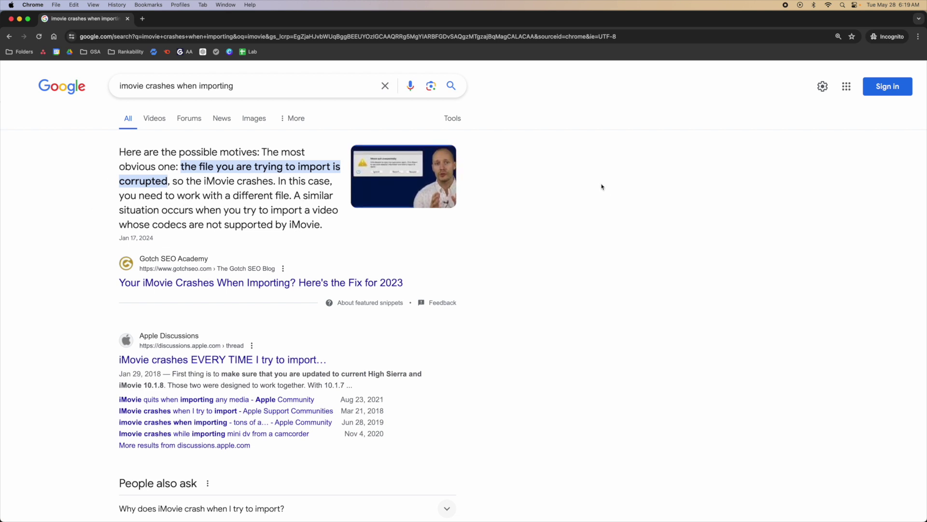
{"action": "scroll", "coordinate": [598, 192], "scroll_direction": "down", "scroll_amount": 1}
{"action": "scroll", "coordinate": [599, 191], "scroll_direction": "down", "scroll_amount": 1}
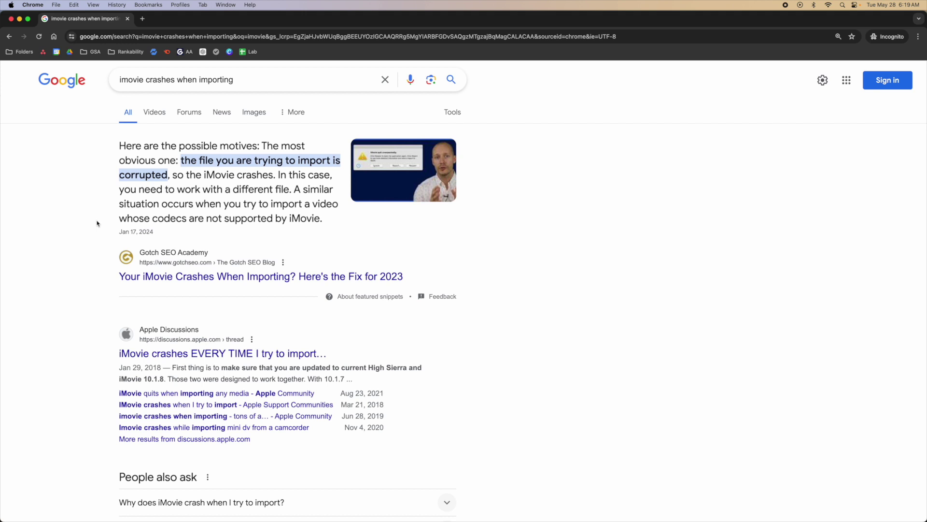
{"action": "scroll", "coordinate": [95, 221], "scroll_direction": "down", "scroll_amount": 5}
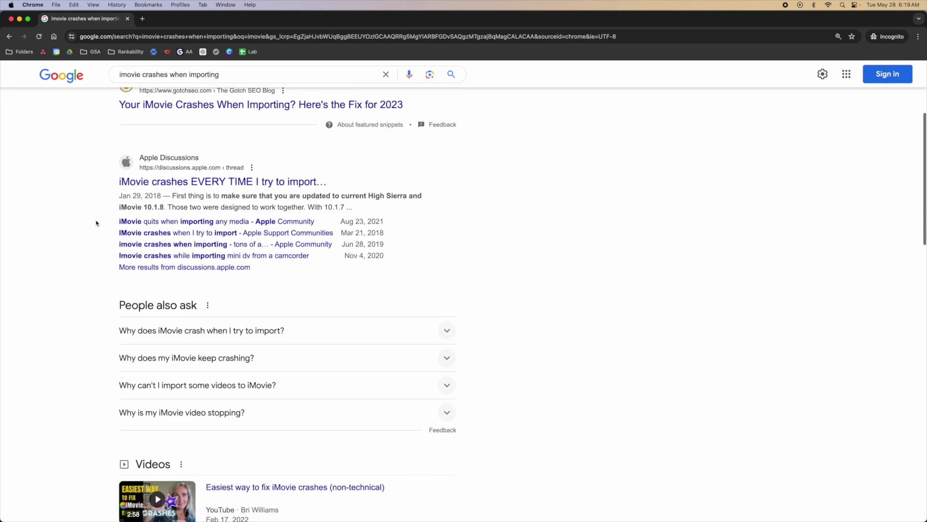
Search 'imovie review' in a new private tab and open Gotch SEO's 'iMovie Review 2024' result
{"action": "left_click", "coordinate": [142, 18]}
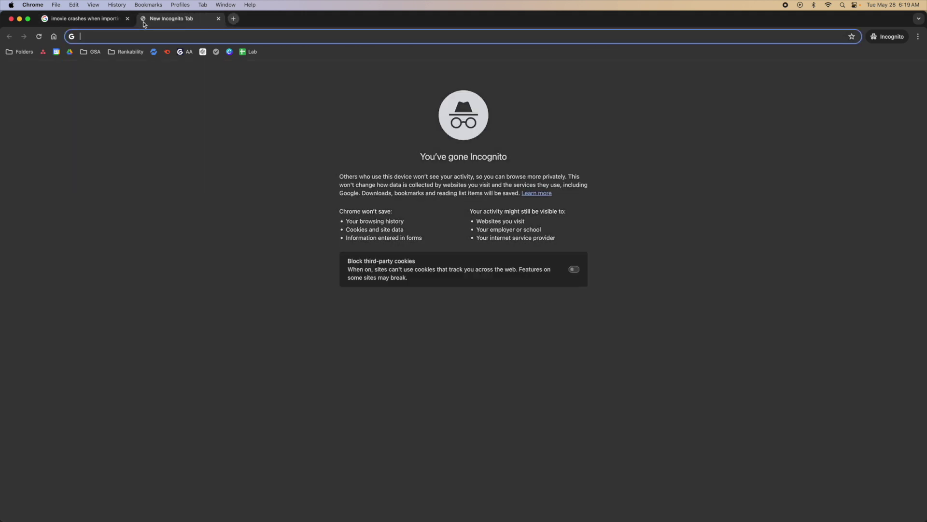
{"action": "type", "text": "imovie"}
{"action": "type", "text": " review"}
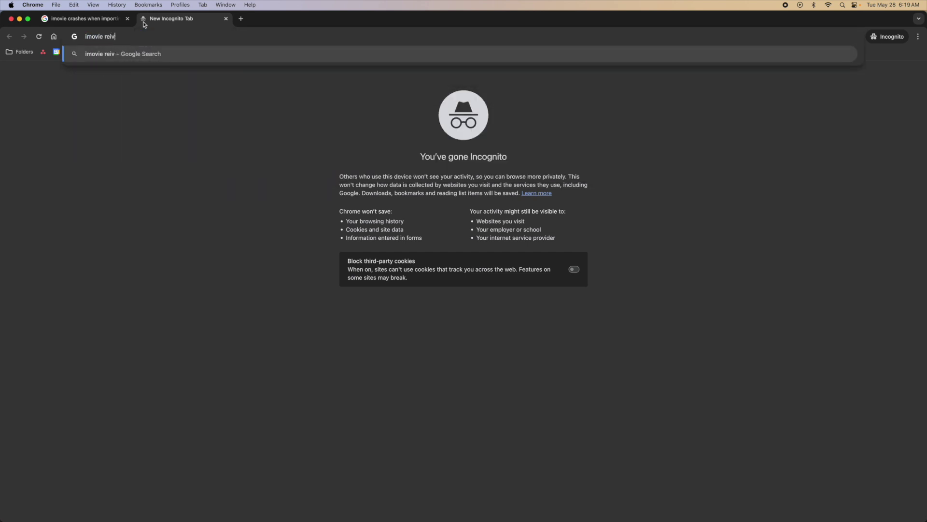
{"action": "key", "text": "Return"}
{"action": "scroll", "coordinate": [67, 169], "scroll_direction": "down", "scroll_amount": 15}
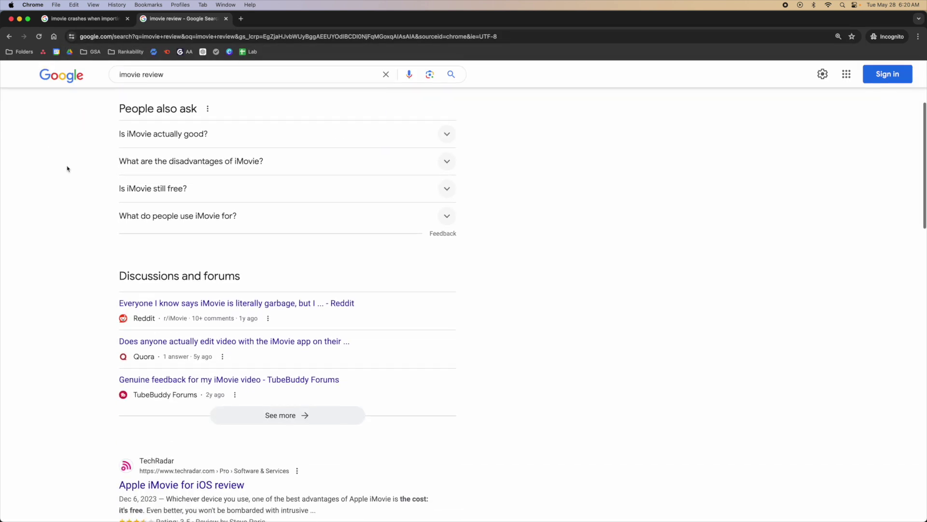
{"action": "scroll", "coordinate": [63, 186], "scroll_direction": "up", "scroll_amount": 4}
{"action": "scroll", "coordinate": [63, 186], "scroll_direction": "down", "scroll_amount": 13}
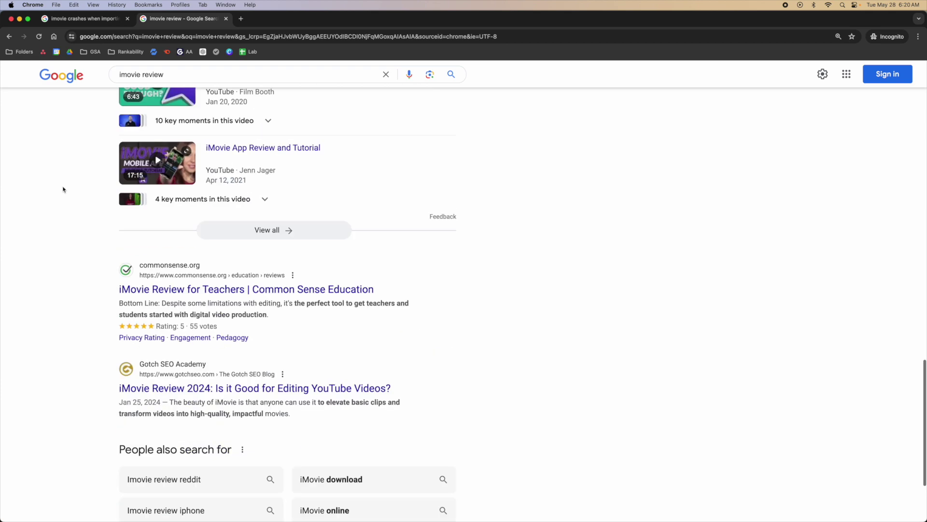
{"action": "left_click", "coordinate": [327, 193]}
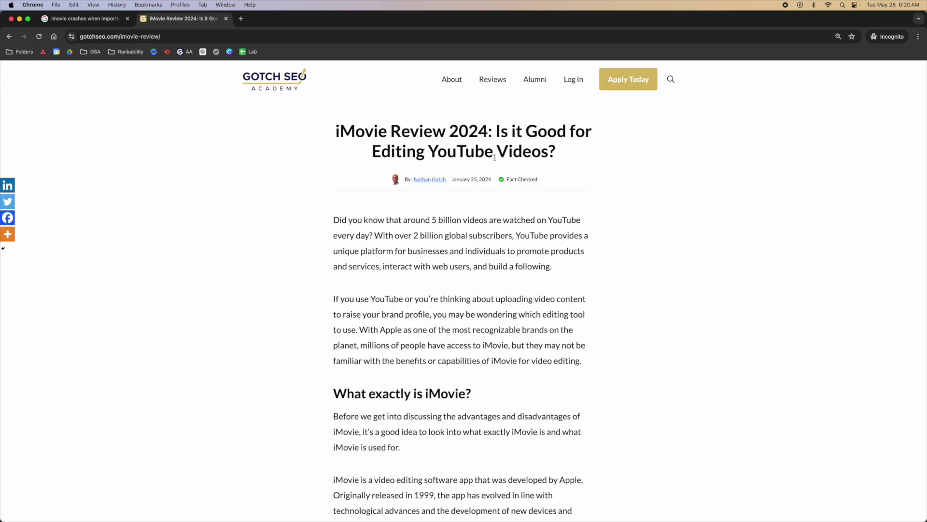
Read Gotch SEO's iMovie Review 2024 down to its YouTube-editing section, then return to the 'imovie crashes when importing' results
{"action": "left_click", "coordinate": [82, 19]}
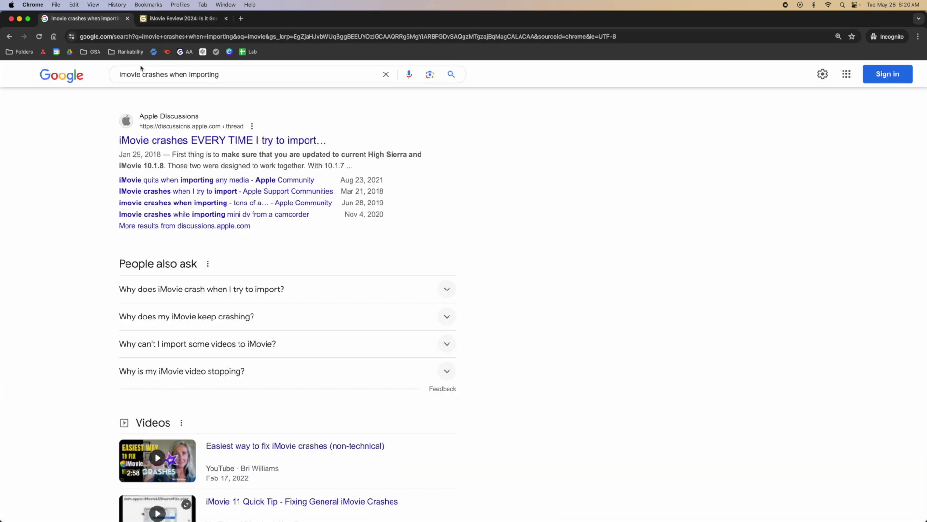
{"action": "left_click", "coordinate": [190, 19]}
{"action": "scroll", "coordinate": [621, 257], "scroll_direction": "down", "scroll_amount": 12}
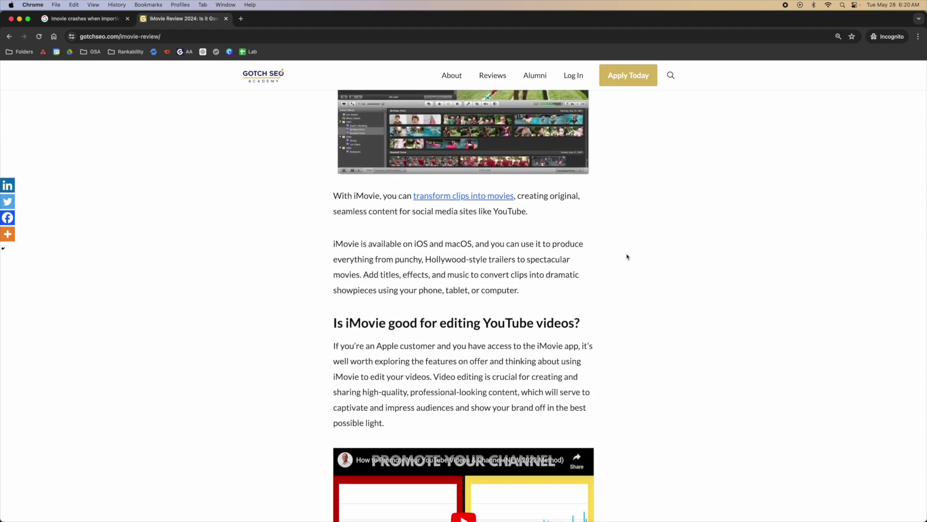
{"action": "scroll", "coordinate": [627, 257], "scroll_direction": "down", "scroll_amount": 5}
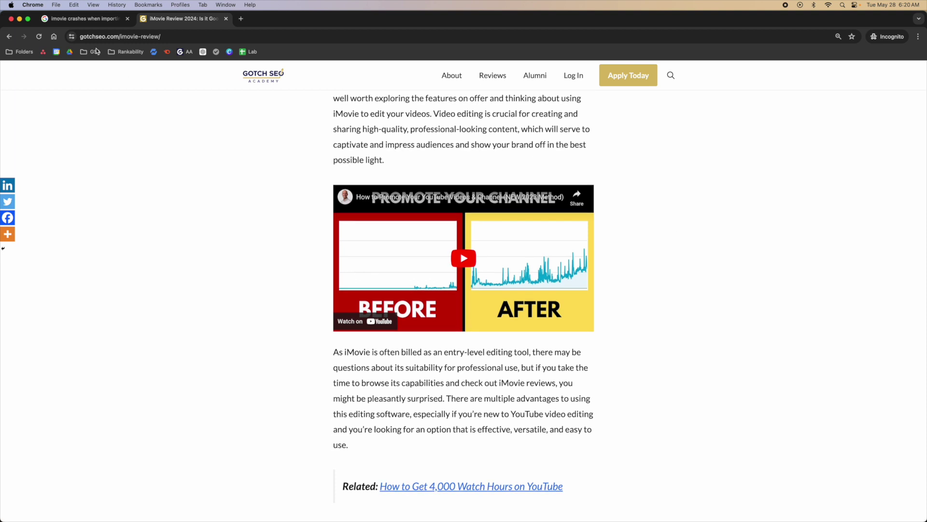
{"action": "left_click", "coordinate": [86, 18]}
{"action": "scroll", "coordinate": [79, 203], "scroll_direction": "up", "scroll_amount": 3}
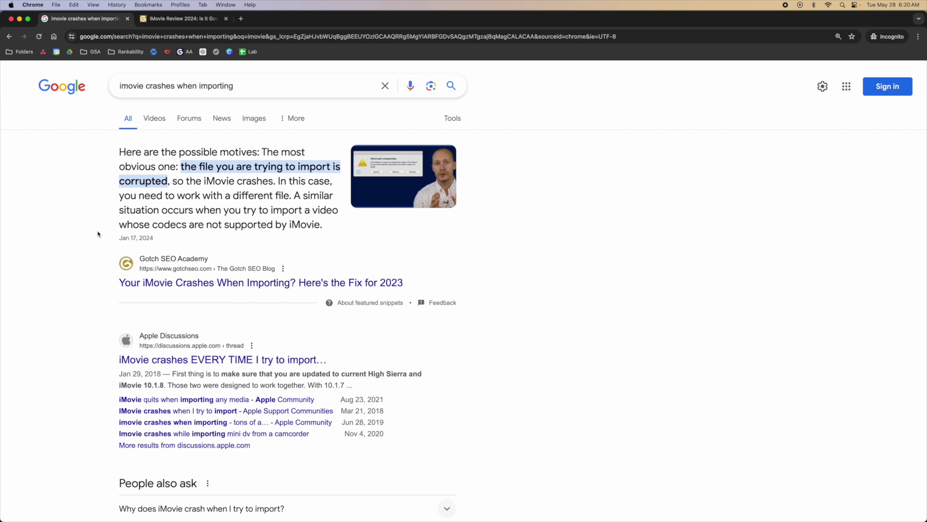
Skim the 'imovie crashes when importing' Google results, then close the private window to return to Rankability's competitor table
{"action": "scroll", "coordinate": [96, 234], "scroll_direction": "down", "scroll_amount": 5}
{"action": "scroll", "coordinate": [86, 236], "scroll_direction": "down", "scroll_amount": 1}
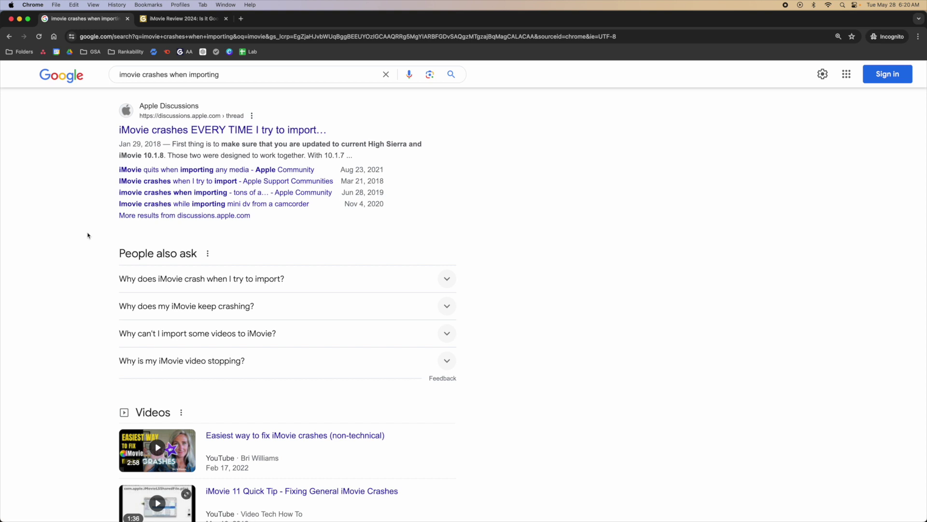
{"action": "scroll", "coordinate": [88, 235], "scroll_direction": "down", "scroll_amount": 12}
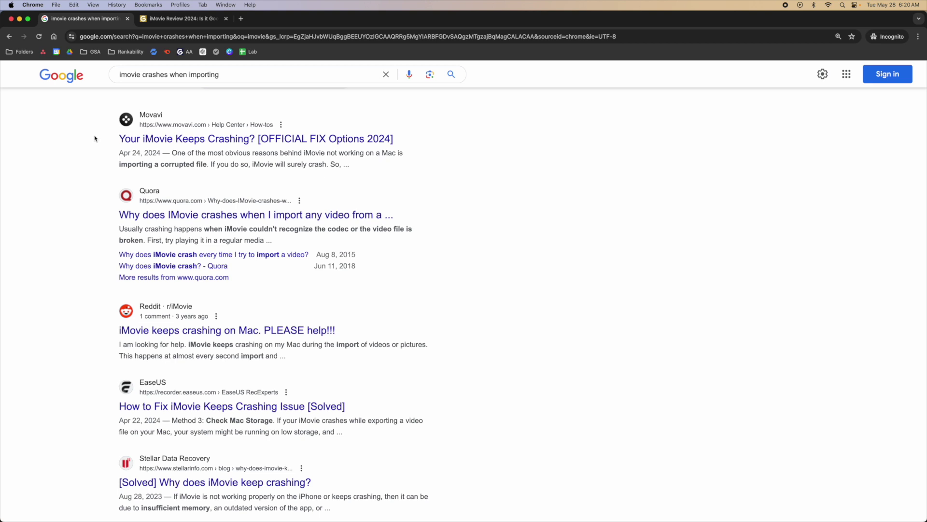
{"action": "scroll", "coordinate": [95, 138], "scroll_direction": "down", "scroll_amount": 3}
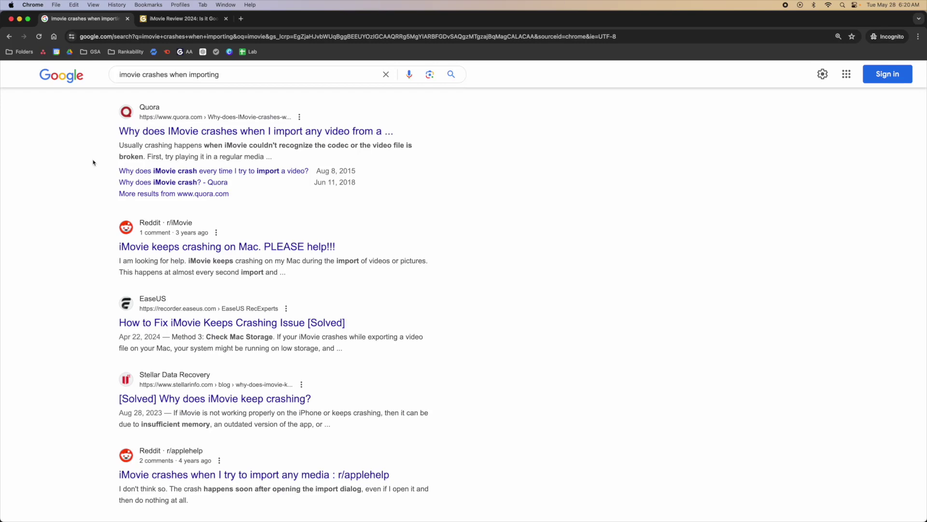
{"action": "scroll", "coordinate": [499, 276], "scroll_direction": "up", "scroll_amount": 10}
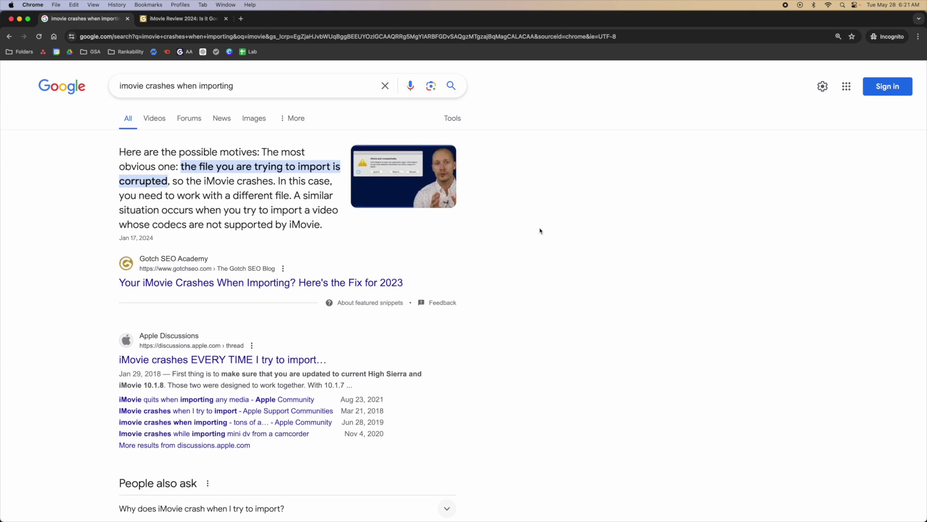
{"action": "left_click", "coordinate": [11, 19]}
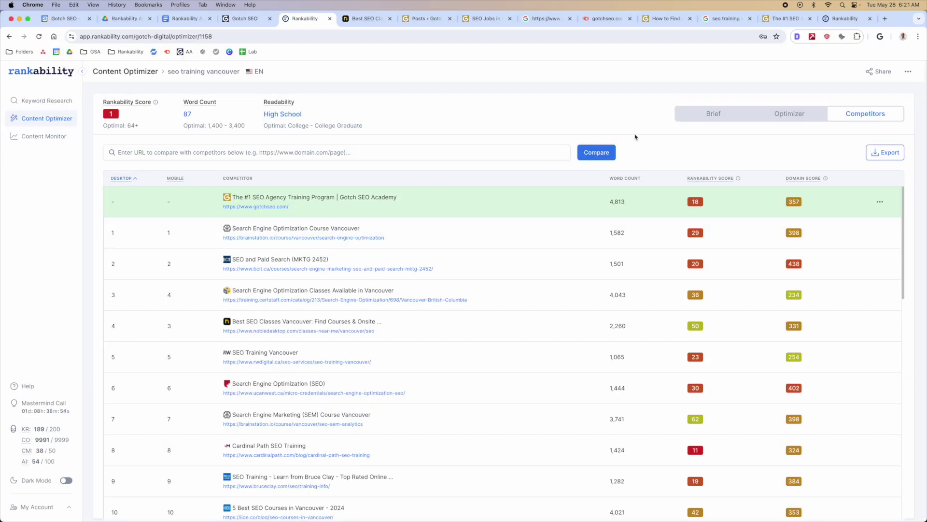
Bring up the Optimizer editor with the 87-word 'seo training vancouver' heading draft beside the 100-keyword list
{"action": "left_click", "coordinate": [797, 116]}
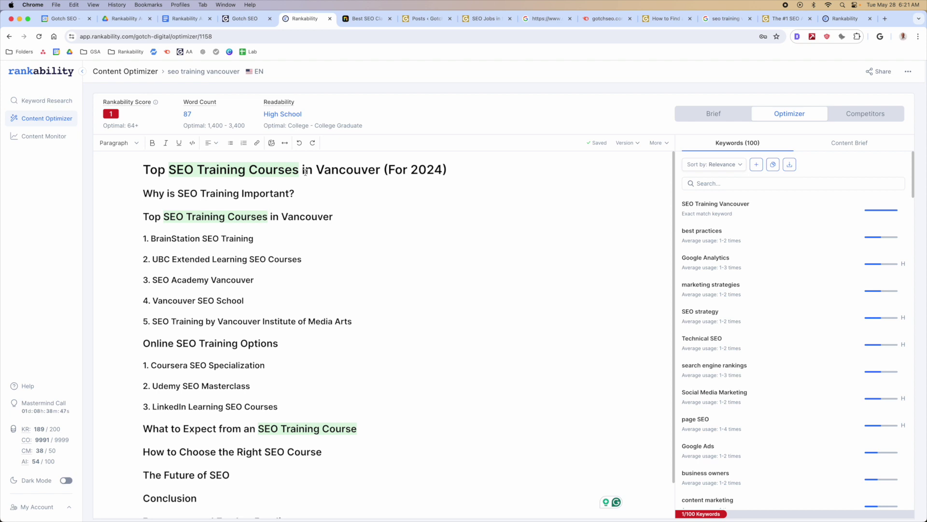
{"action": "scroll", "coordinate": [374, 297], "scroll_direction": "down", "scroll_amount": 1}
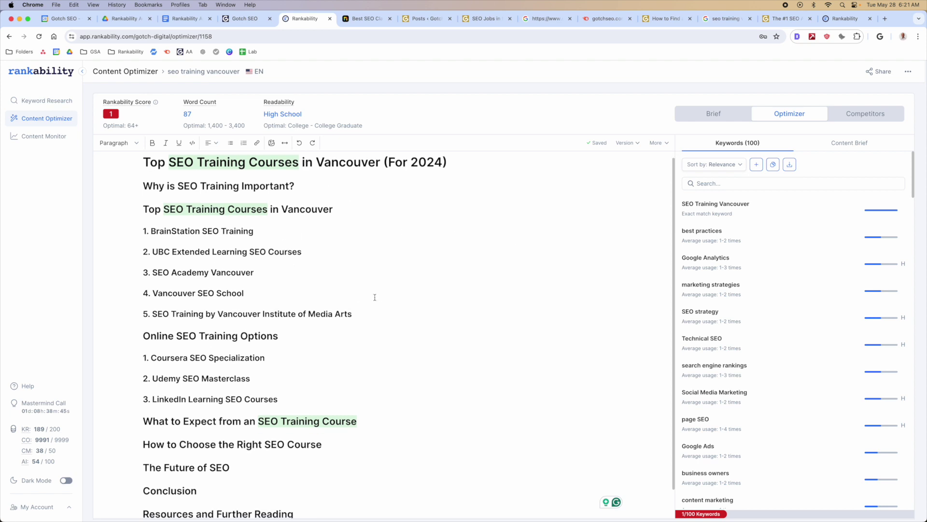
{"action": "scroll", "coordinate": [375, 297], "scroll_direction": "up", "scroll_amount": 1}
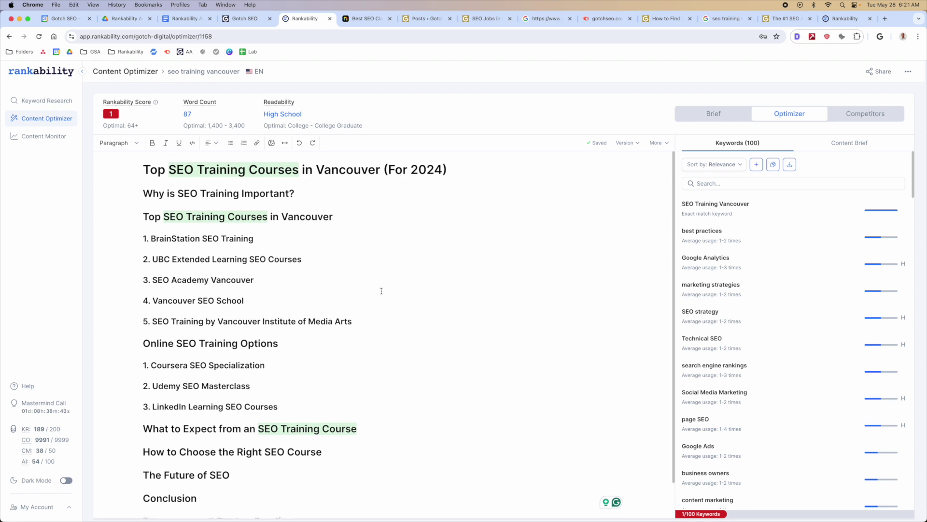